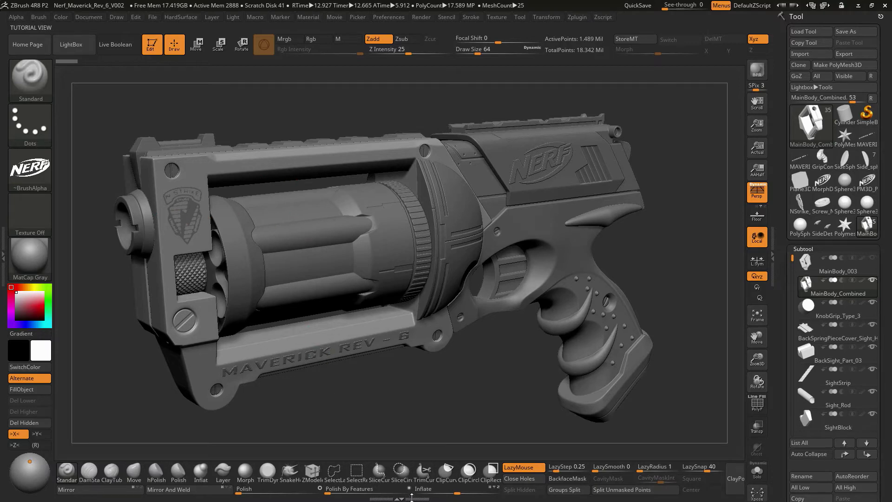
# - Switch to Photoshop and bring the Nerflogo18.png document in front of the black-and-white logo
pyautogui.press('super')
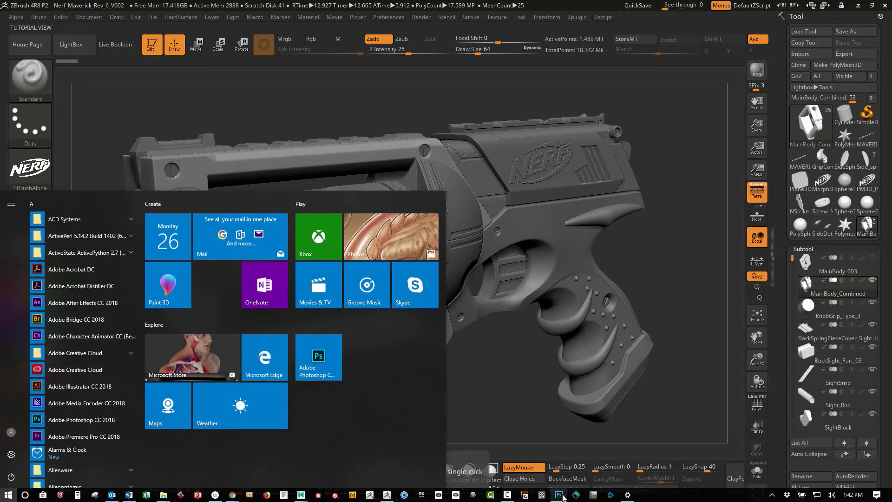
pyautogui.click(560, 496)
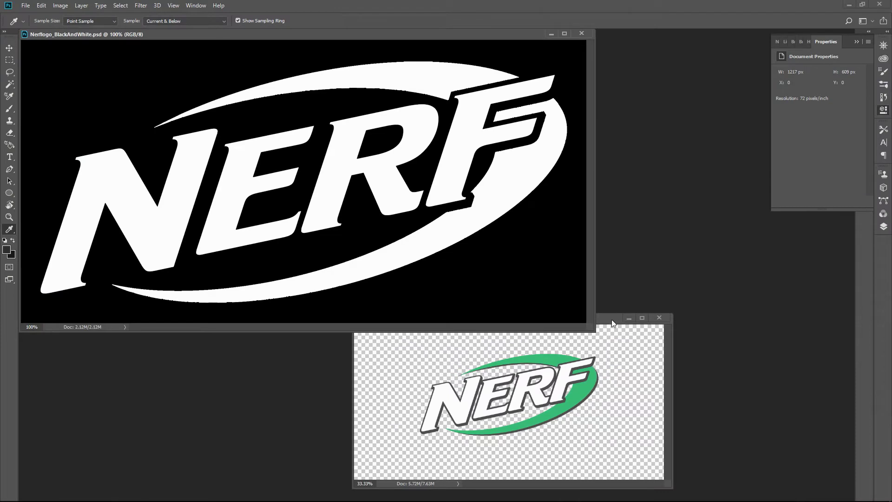
pyautogui.moveTo(612, 319); pyautogui.dragTo(525, 295)
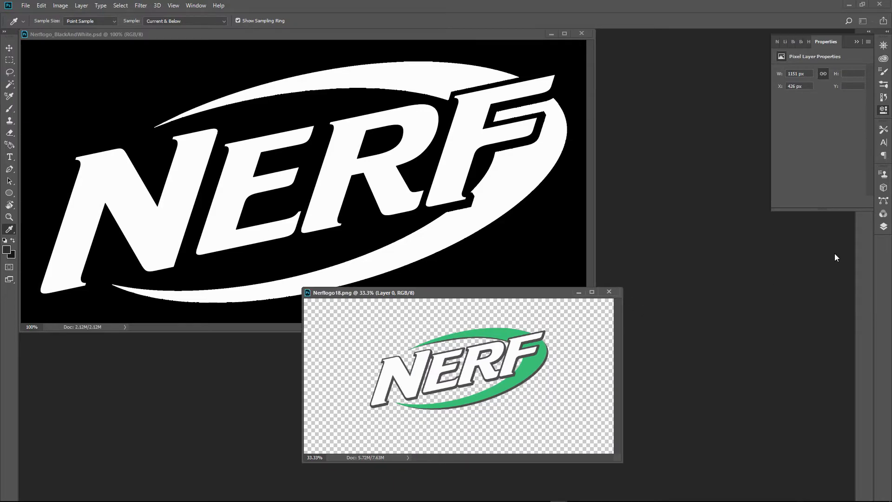
# - Add a solid black (#000000) colour fill layer to Nerflogo18.png and place it beneath the logo on Layer 0
pyautogui.click(883, 227)
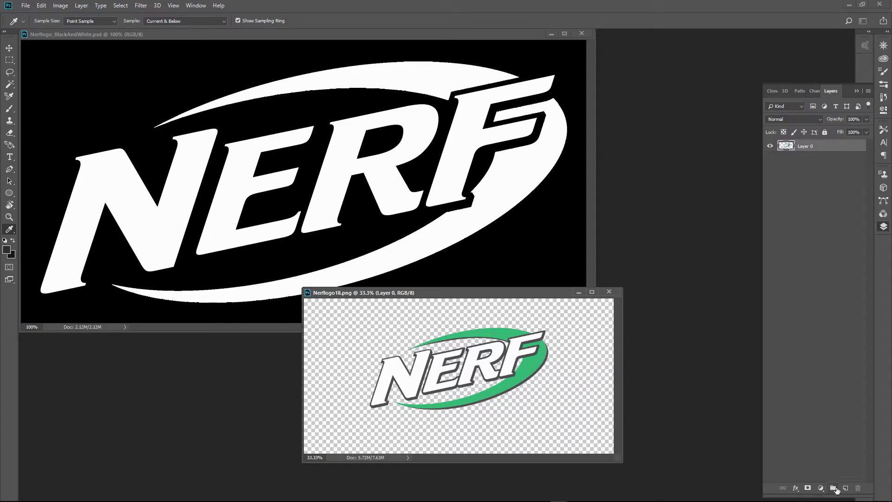
pyautogui.click(821, 488)
pyautogui.click(842, 325)
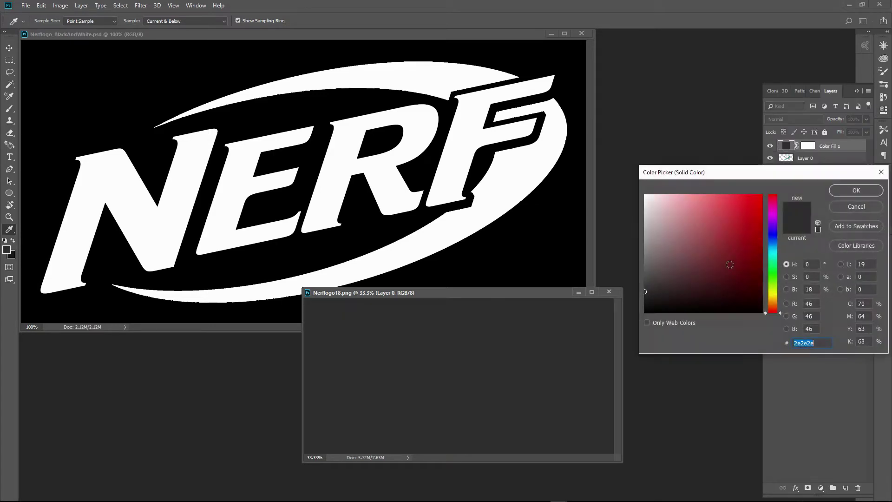
pyautogui.moveTo(675, 285); pyautogui.dragTo(645, 313)
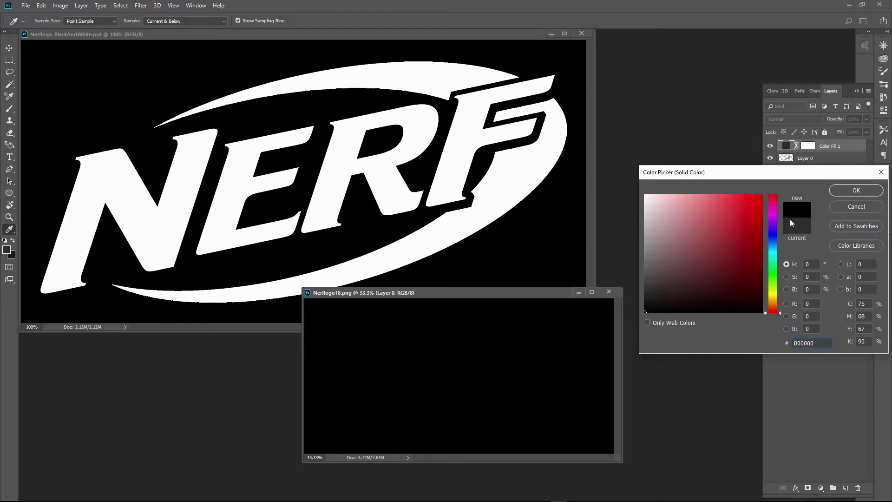
pyautogui.click(851, 194)
pyautogui.moveTo(834, 147); pyautogui.dragTo(833, 164)
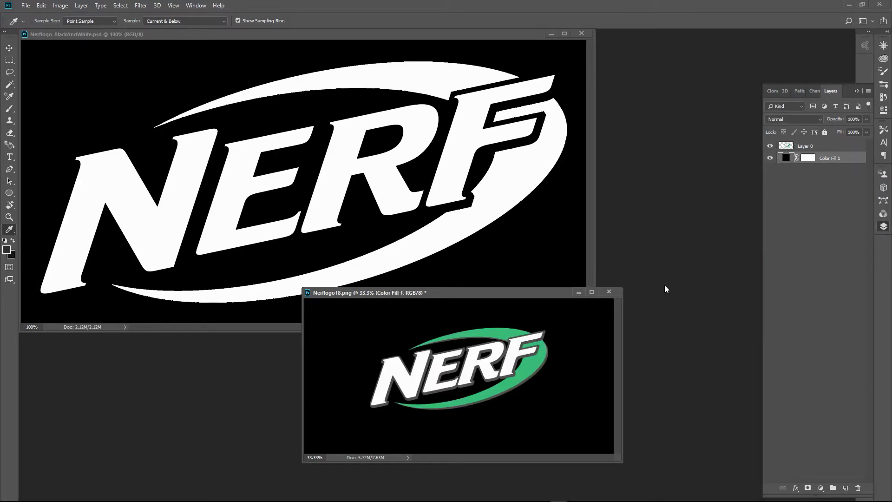
# - Add a Levels adjustment above Layer 0 with midtones at 0.26 and the white input level at 191
pyautogui.moveTo(514, 292); pyautogui.dragTo(390, 277)
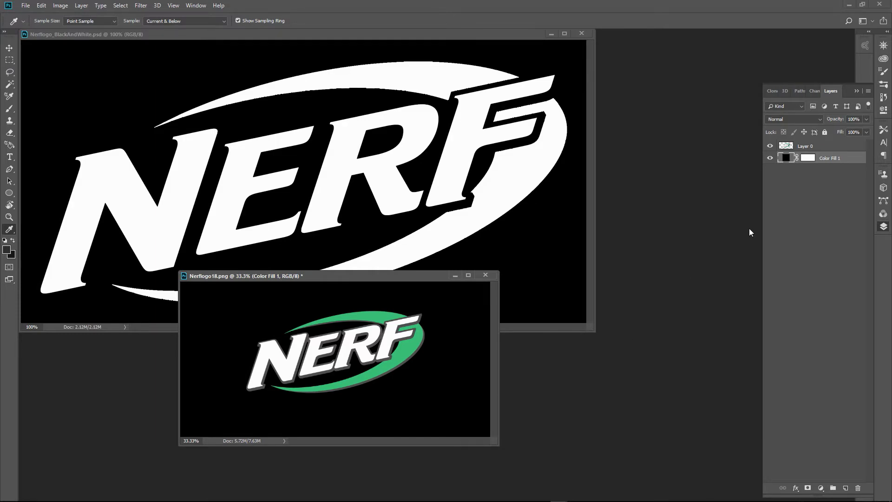
pyautogui.click(786, 147)
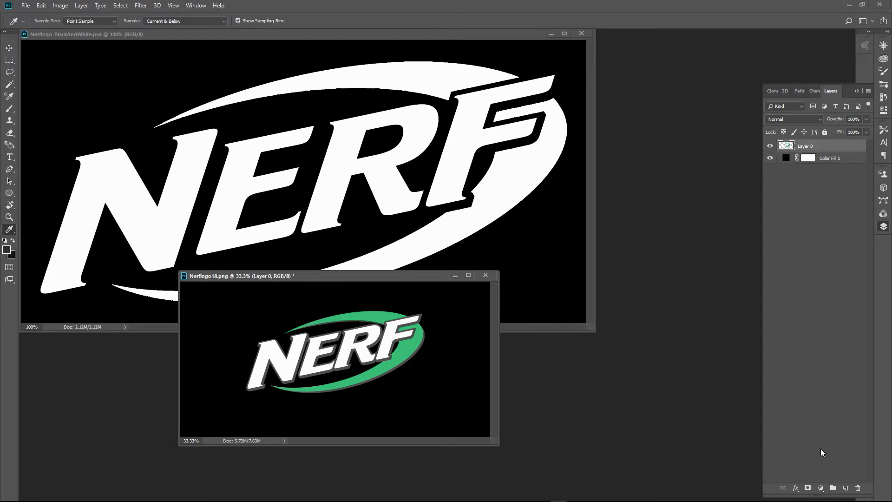
pyautogui.click(821, 488)
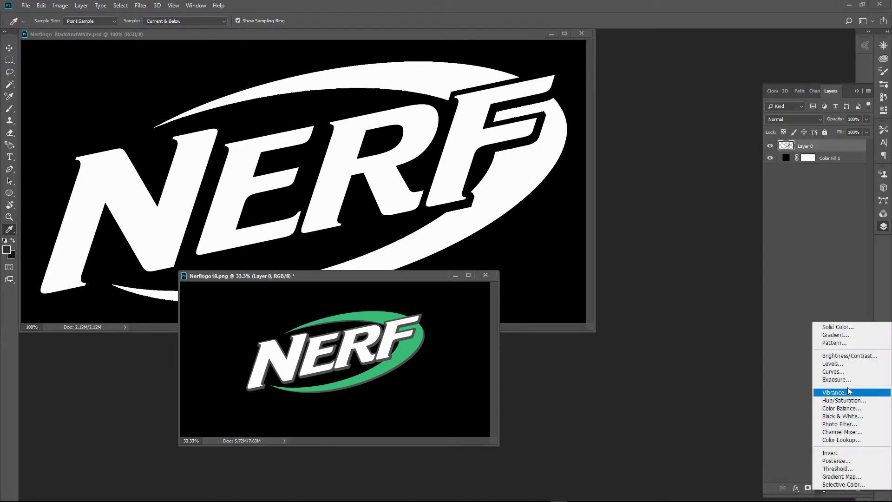
pyautogui.click(833, 363)
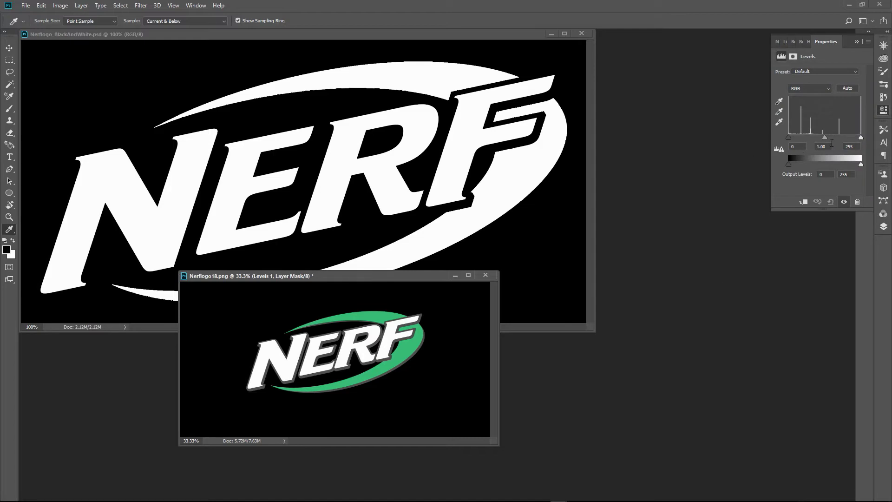
pyautogui.moveTo(824, 138)
pyautogui.mouseDown()
pyautogui.moveTo(815, 136)
pyautogui.moveTo(849, 138)
pyautogui.moveTo(834, 138)
pyautogui.mouseUp()
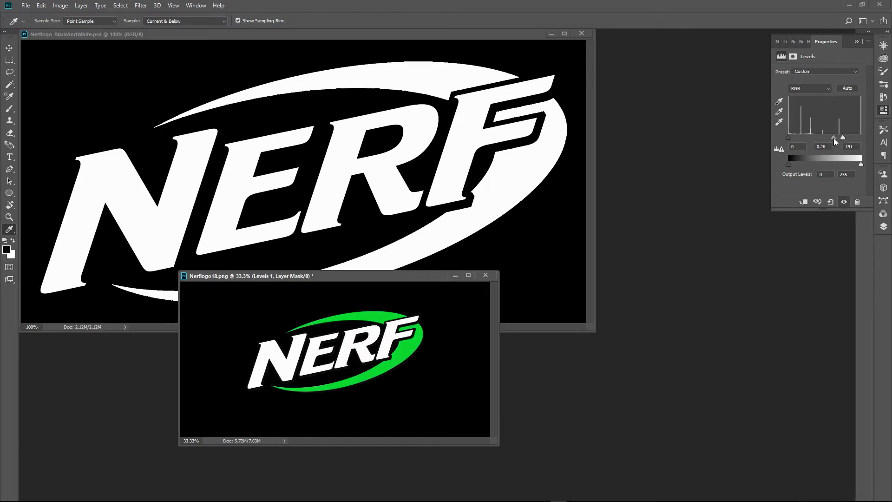
# - Merge the Levels adjustment, the logo layer and the black colour fill into one layer
pyautogui.click(883, 226)
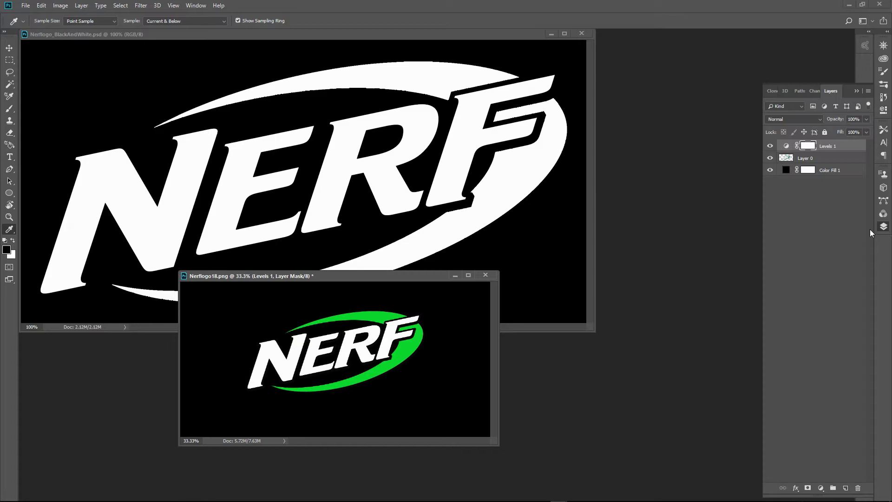
pyautogui.keyDown('shift'); pyautogui.click(834, 172); pyautogui.keyUp('shift')
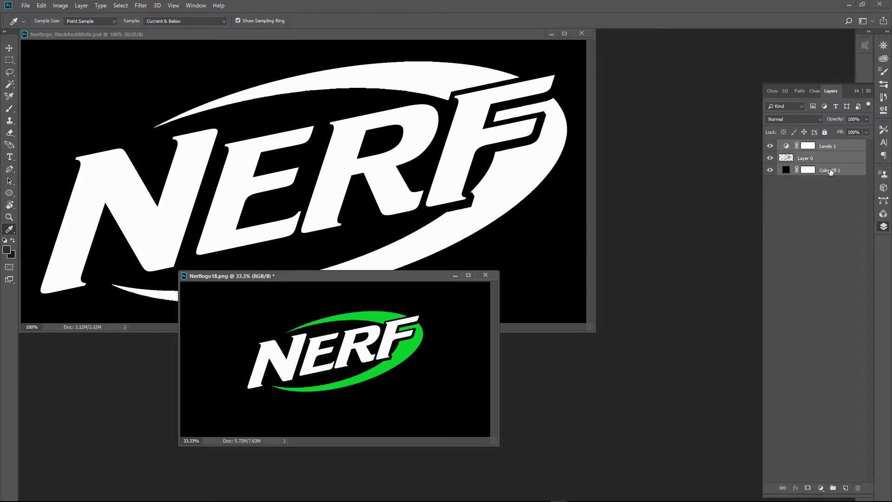
pyautogui.hotkey('ctrl', 'e')
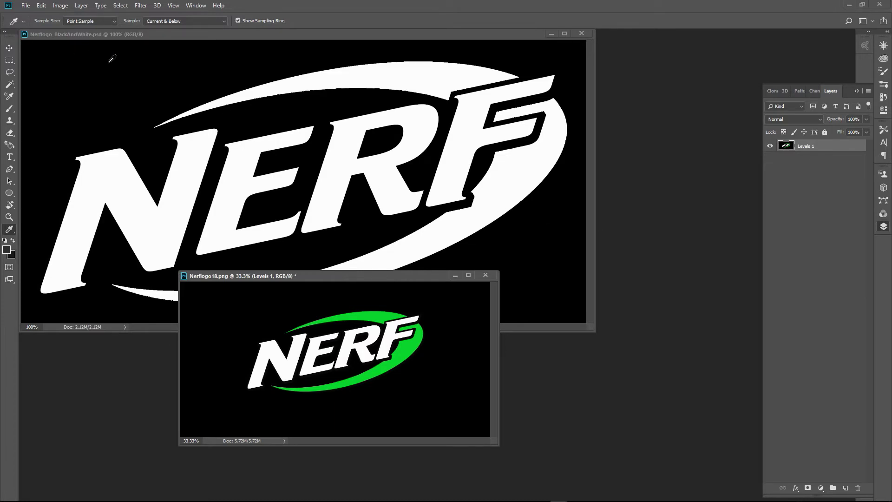
# - Apply a Threshold adjustment at level 31 to turn the logo and its swoosh pure white on black
pyautogui.click(61, 5)
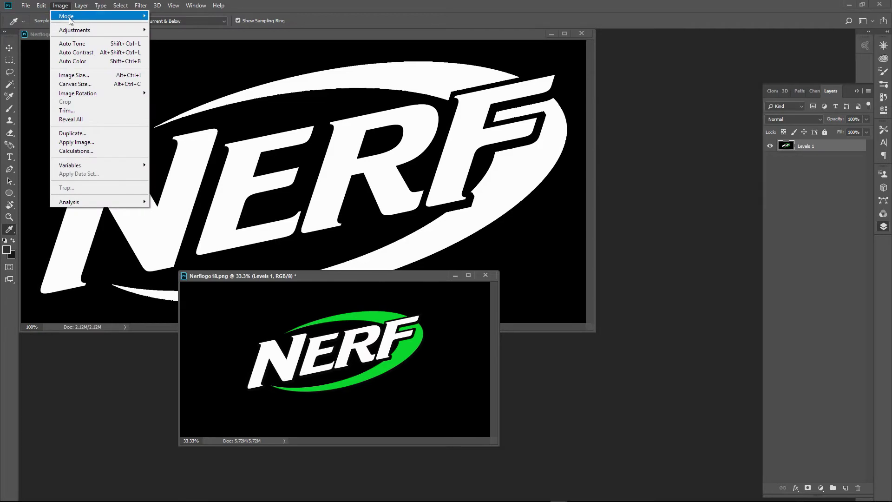
pyautogui.moveTo(71, 18)
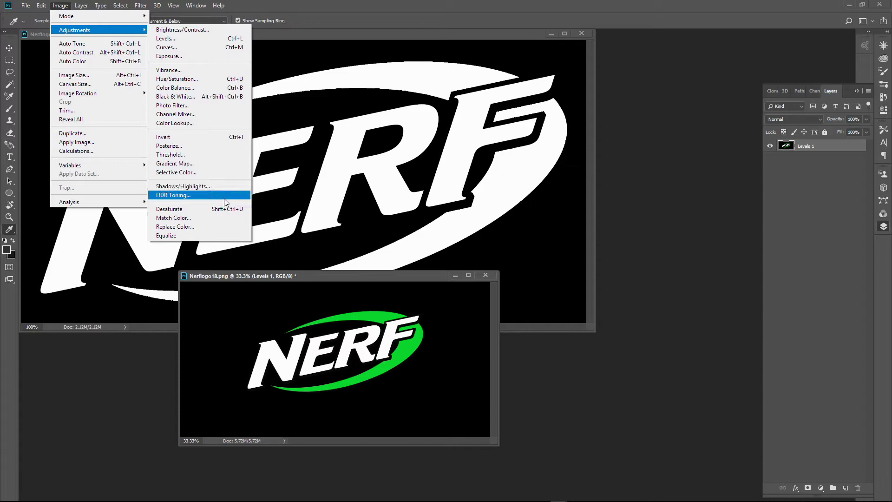
pyautogui.click(225, 154)
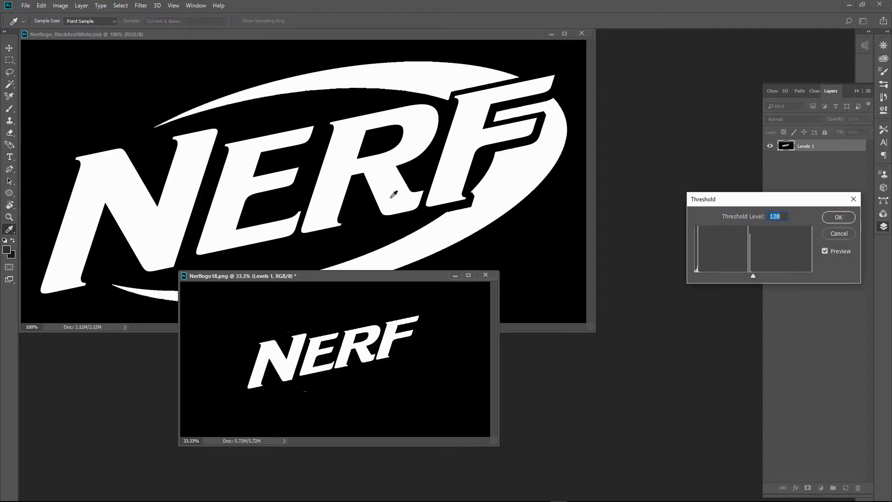
pyautogui.moveTo(758, 277); pyautogui.dragTo(709, 280)
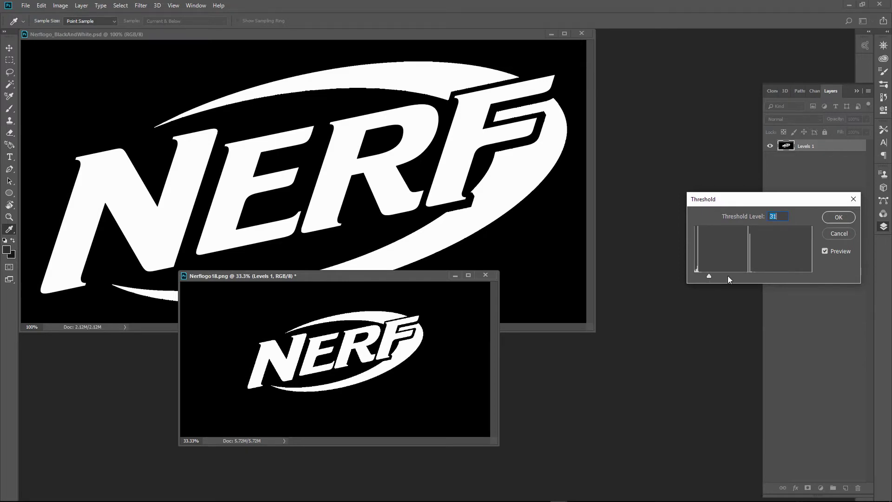
pyautogui.click(838, 217)
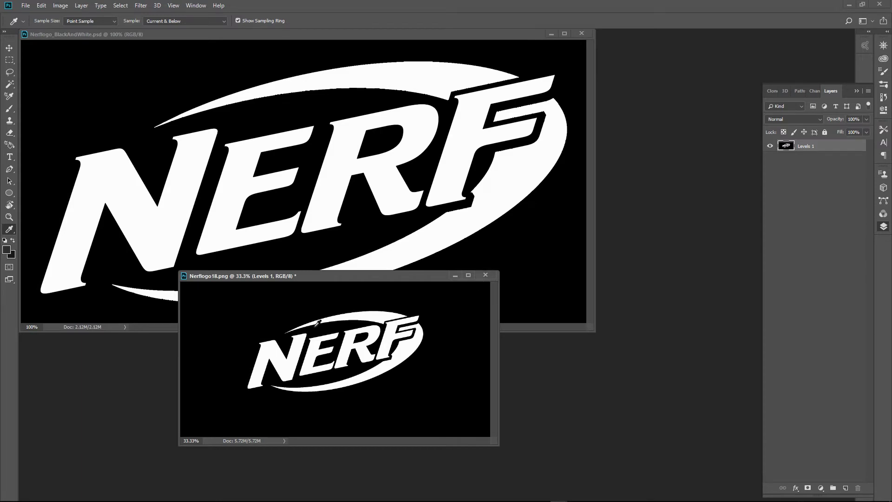
# - Frame the logo with a rectangular marquee selection at a fixed ratio of 2 to 1
pyautogui.press('m')
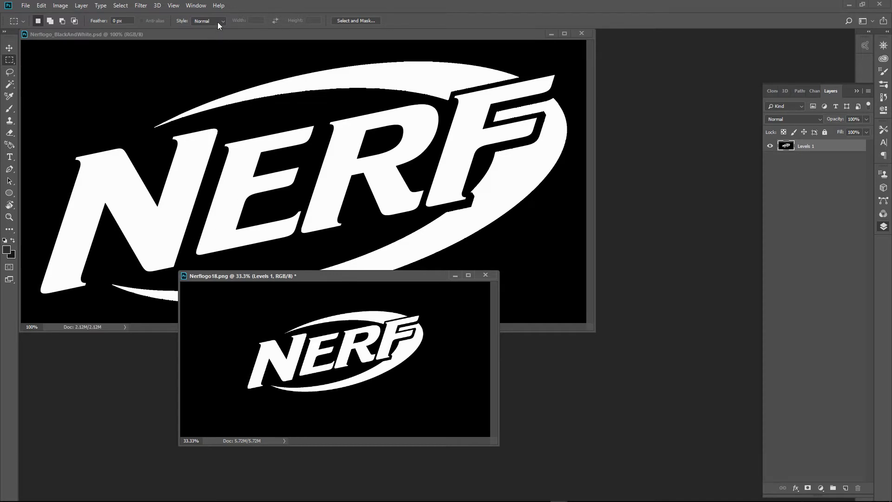
pyautogui.click(217, 37)
pyautogui.moveTo(241, 276); pyautogui.dragTo(419, 428)
pyautogui.moveTo(402, 370); pyautogui.dragTo(397, 374)
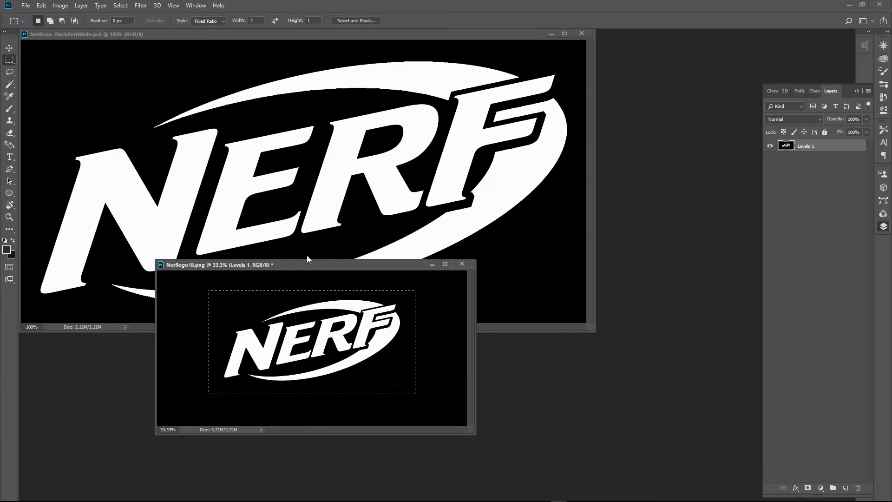
# - Close the Nerflogo18.png document, leaving only Nerflogo_BlackAndWhite.psd open
pyautogui.click(60, 6)
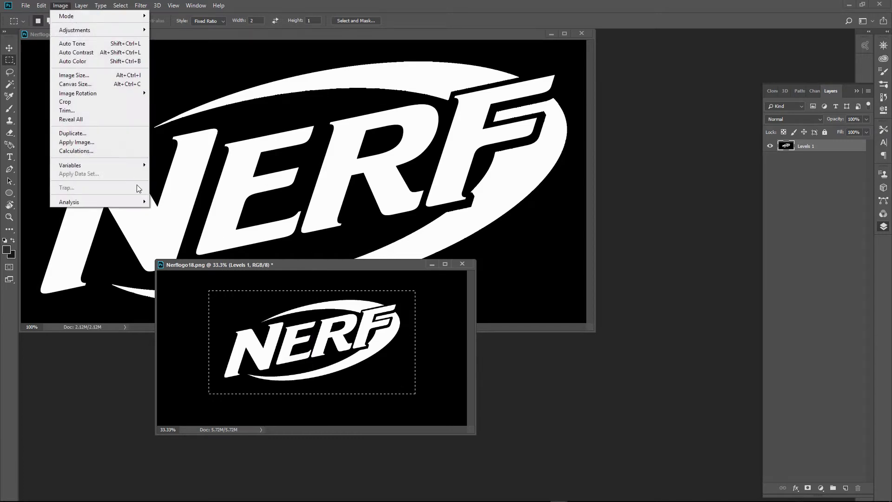
pyautogui.click(422, 264)
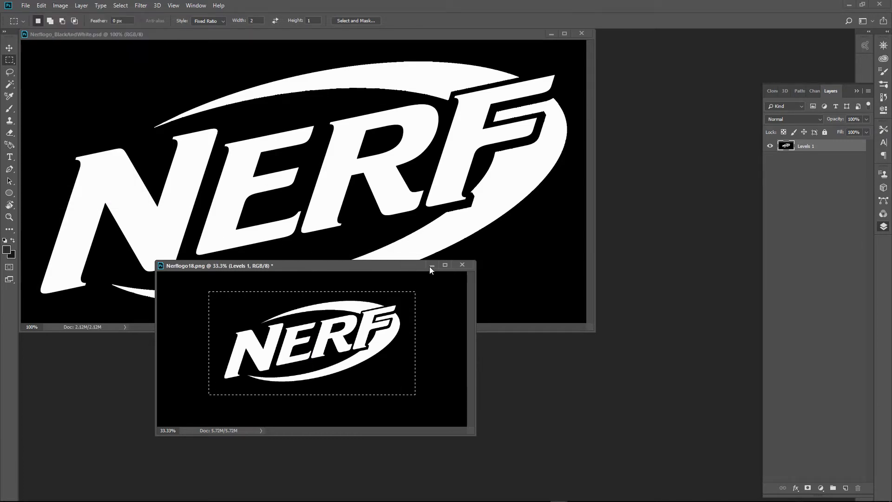
pyautogui.click(462, 264)
pyautogui.click(445, 188)
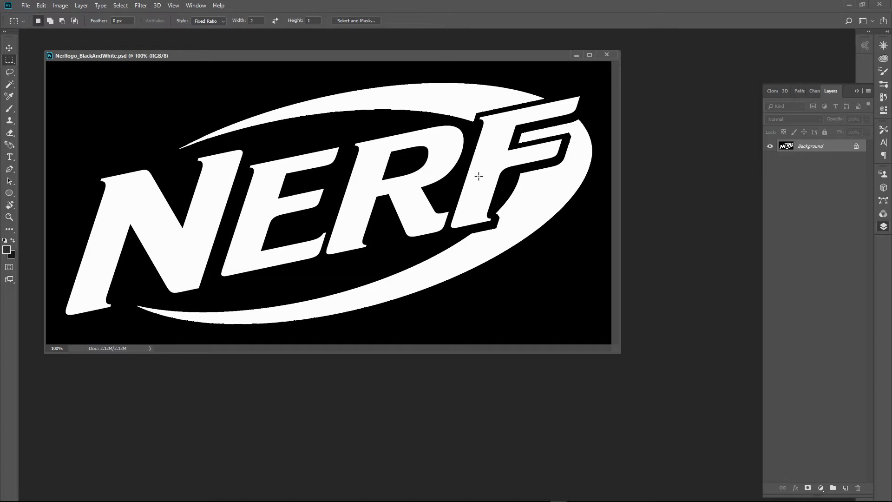
# - Switch back to ZBrush with the Nerf gun model
pyautogui.click(82, 6)
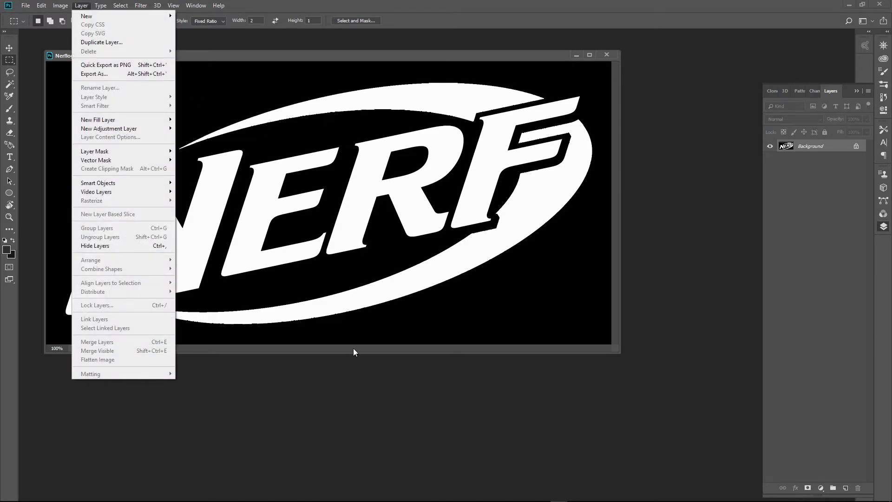
pyautogui.click(314, 60)
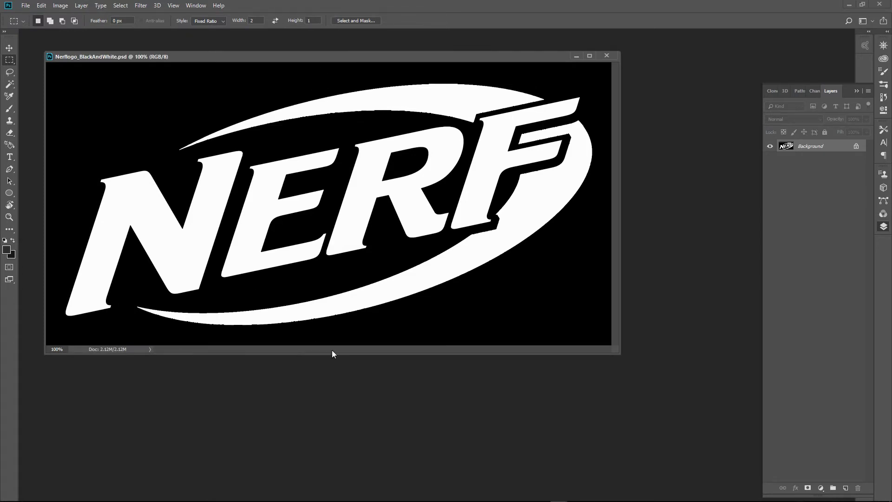
pyautogui.press('super')
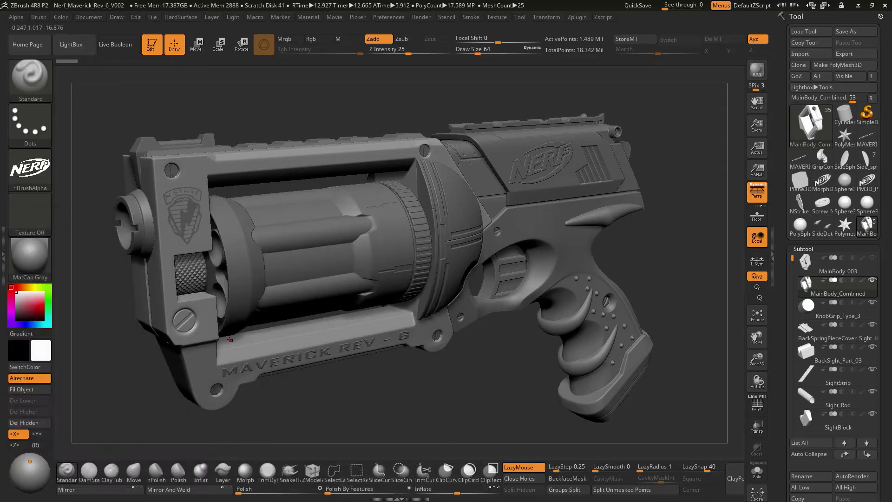
pyautogui.click(29, 175)
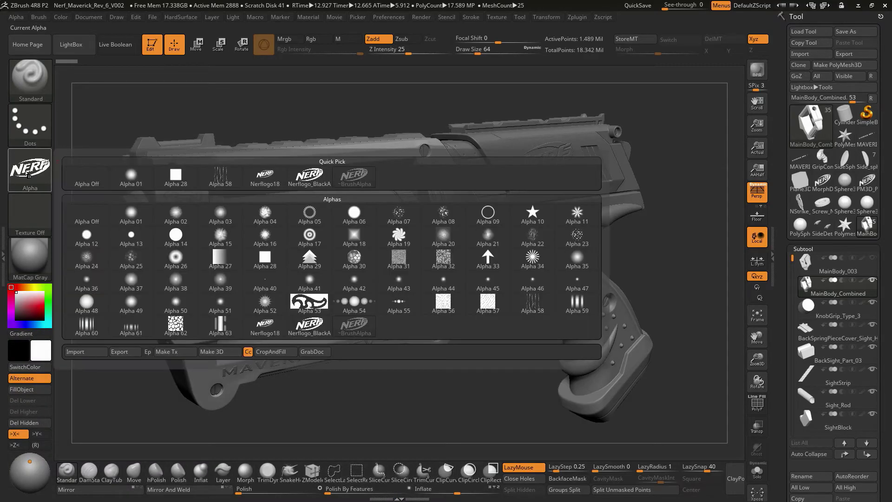
pyautogui.click(76, 351)
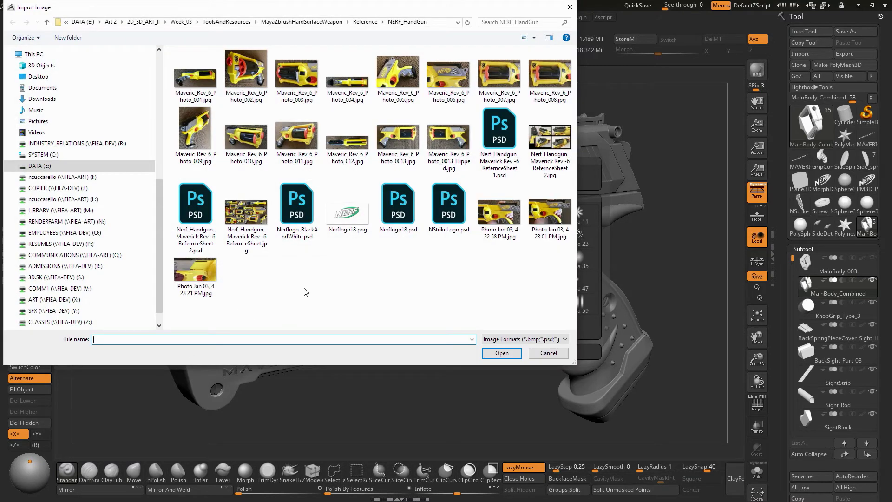
pyautogui.click(297, 210)
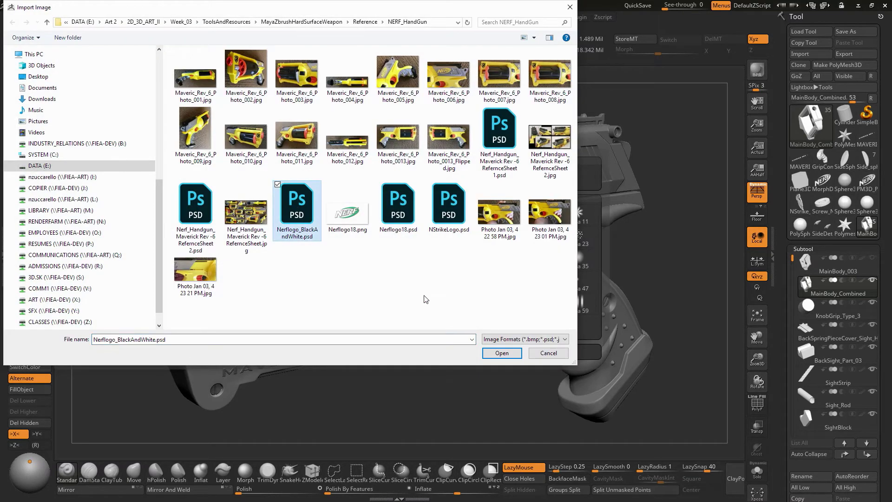
pyautogui.click(547, 356)
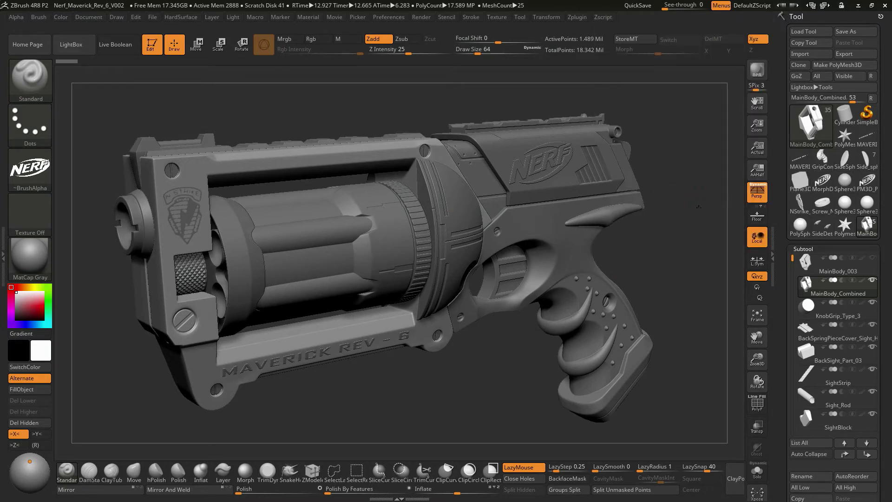
# - Switch the active tool from the gun's main body to SimpleBrush, exiting Edit mode
pyautogui.moveTo(698, 206); pyautogui.dragTo(699, 208)
pyautogui.moveTo(682, 242); pyautogui.dragTo(720, 224)
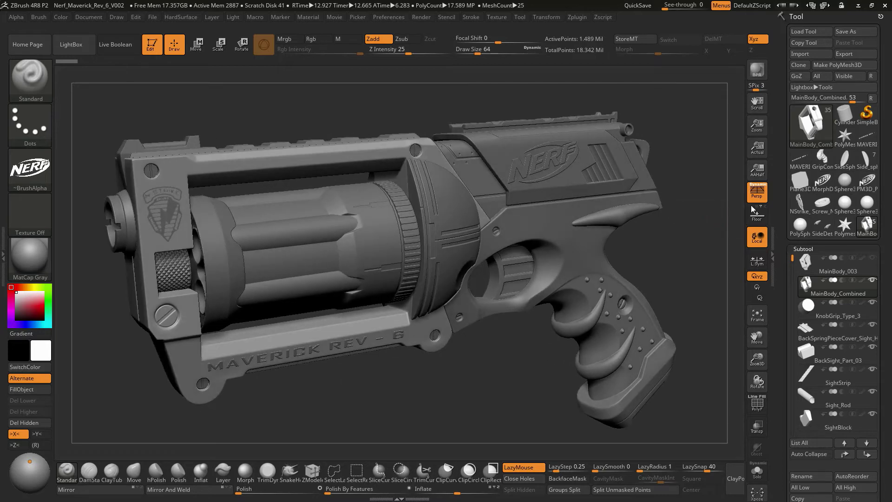
pyautogui.click(867, 114)
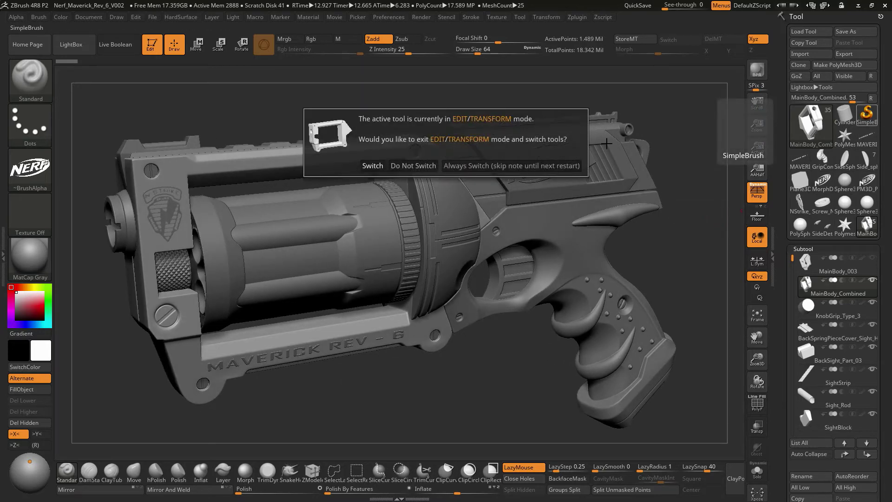
pyautogui.click(372, 165)
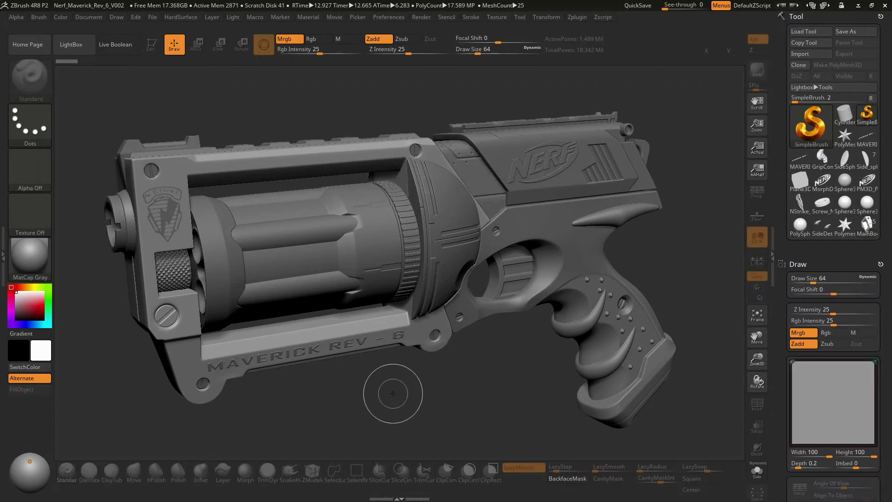
# - Clear the gun image and a SimpleBrush stroke off the canvas, and draw a Plane3D primitive in Edit mode
pyautogui.moveTo(423, 420)
pyautogui.mouseDown()
pyautogui.moveTo(430, 409)
pyautogui.moveTo(498, 396)
pyautogui.mouseUp()
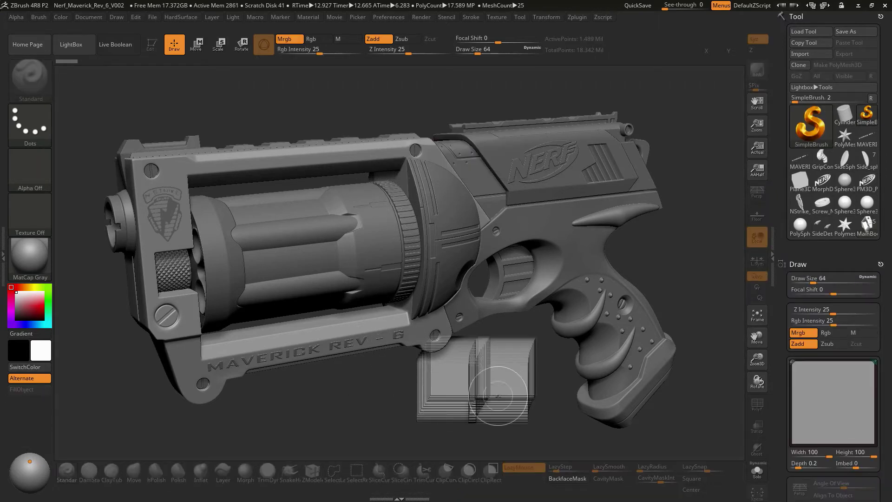
pyautogui.hotkey('ctrl', 'n')
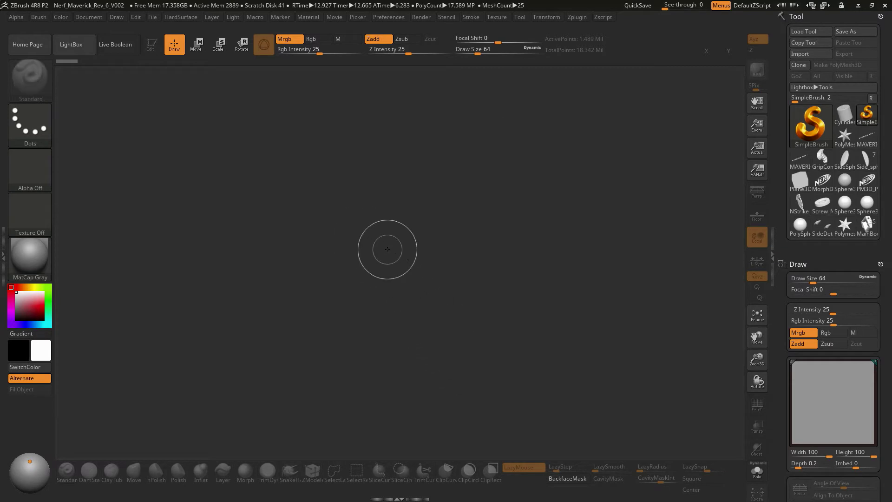
pyautogui.click(811, 134)
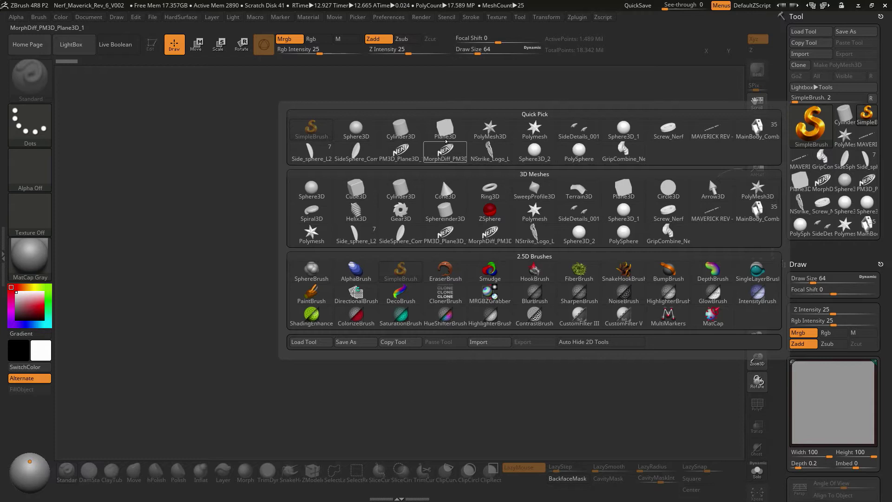
pyautogui.click(447, 131)
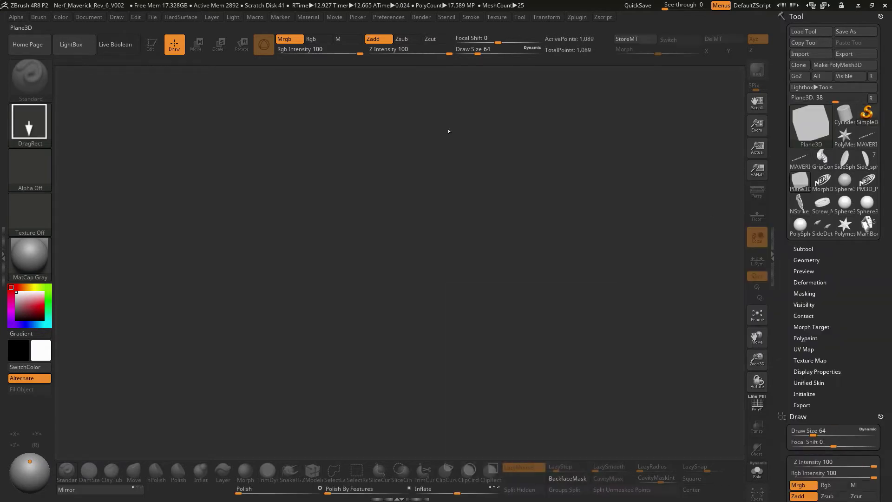
pyautogui.moveTo(373, 232); pyautogui.dragTo(373, 332)
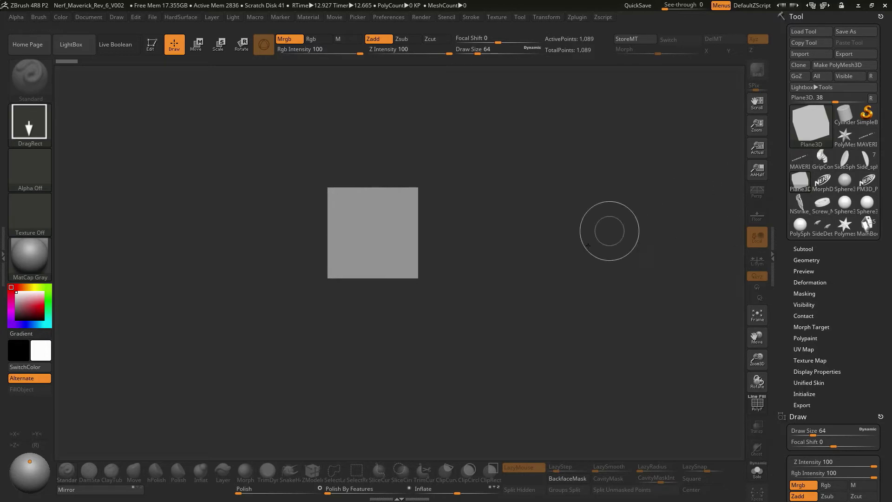
pyautogui.press('t')
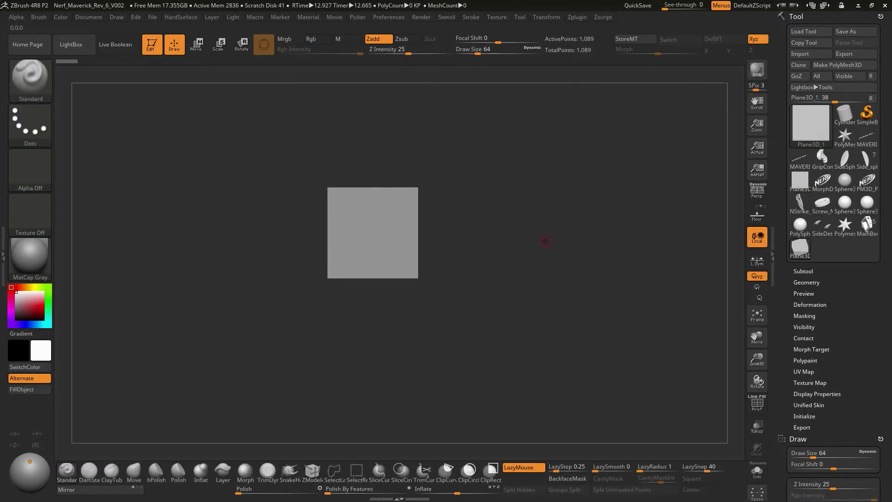
# - Turn on the PolyFrame display to show the plane's wireframe
pyautogui.click(756, 195)
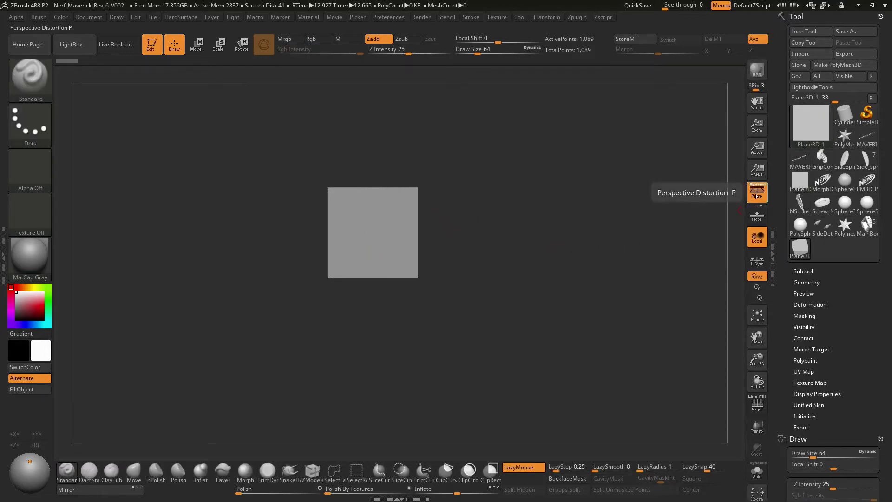
pyautogui.click(757, 195)
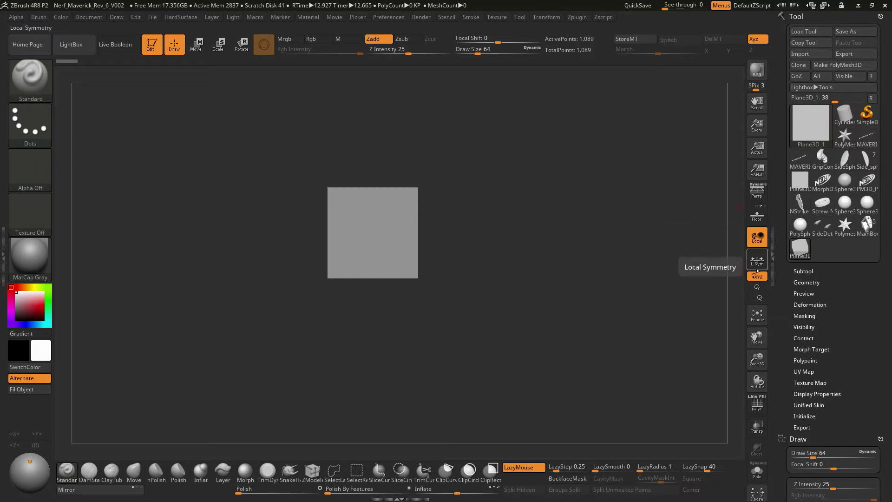
pyautogui.click(757, 403)
pyautogui.keyDown('alt'); pyautogui.moveTo(576, 291); pyautogui.dragTo(595, 286); pyautogui.keyUp('alt')
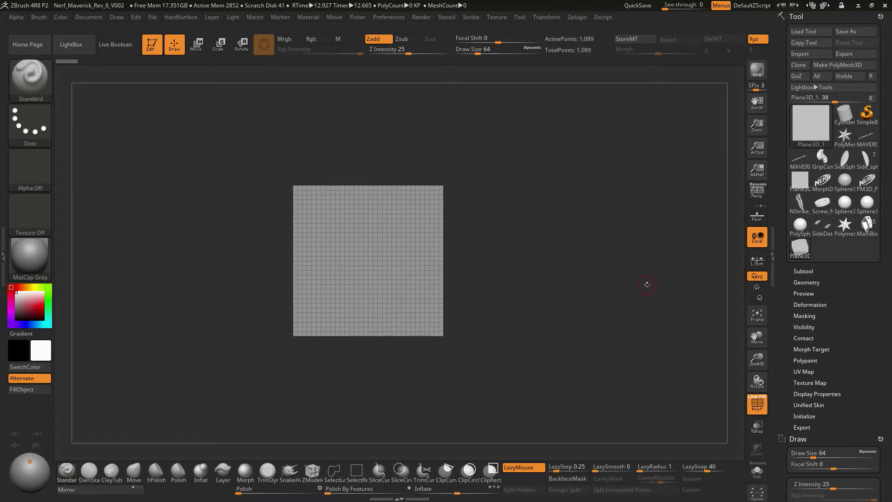
# - Set the plane's V Radius to 50 in its Initialize settings to get a 2:1 rectangle
pyautogui.moveTo(784, 314); pyautogui.dragTo(790, 241)
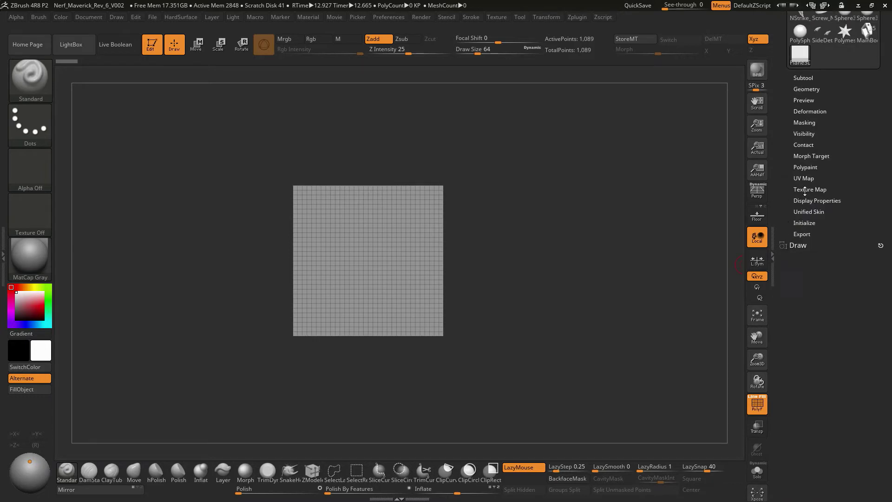
pyautogui.moveTo(787, 174); pyautogui.dragTo(787, 195)
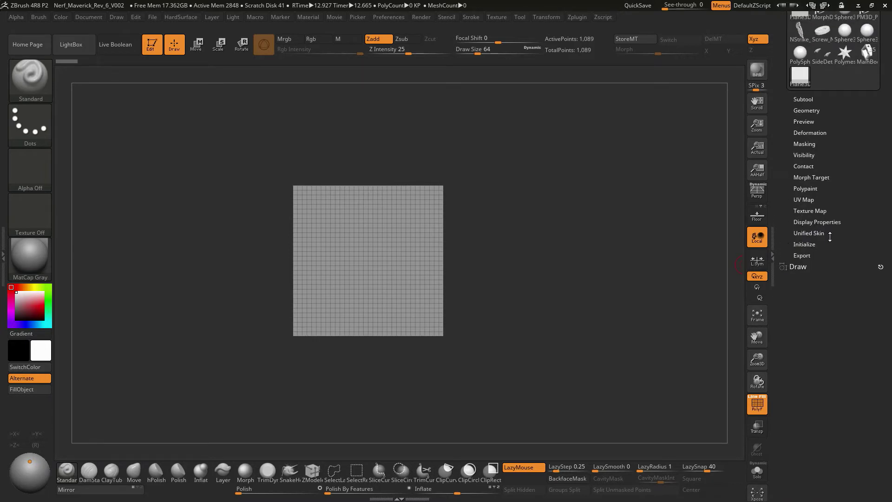
pyautogui.click(807, 244)
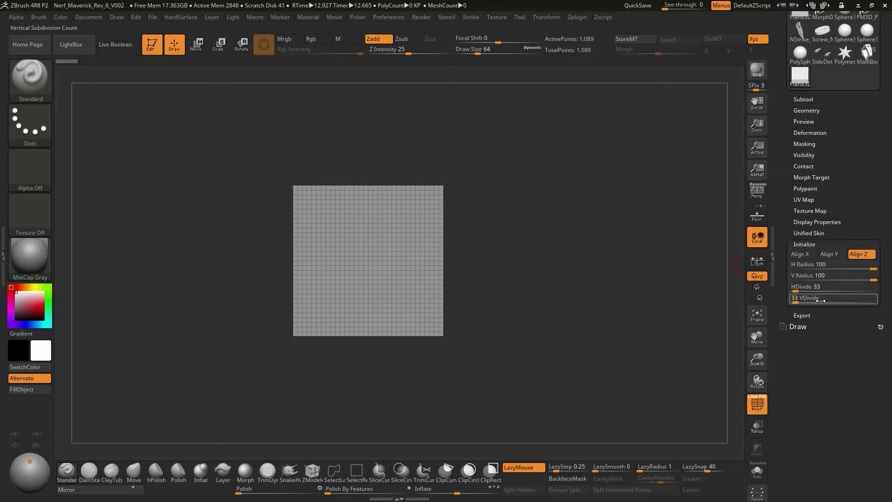
pyautogui.moveTo(830, 268)
pyautogui.mouseDown()
pyautogui.moveTo(814, 267)
pyautogui.moveTo(889, 268)
pyautogui.moveTo(839, 278)
pyautogui.moveTo(877, 277)
pyautogui.moveTo(839, 277)
pyautogui.mouseUp()
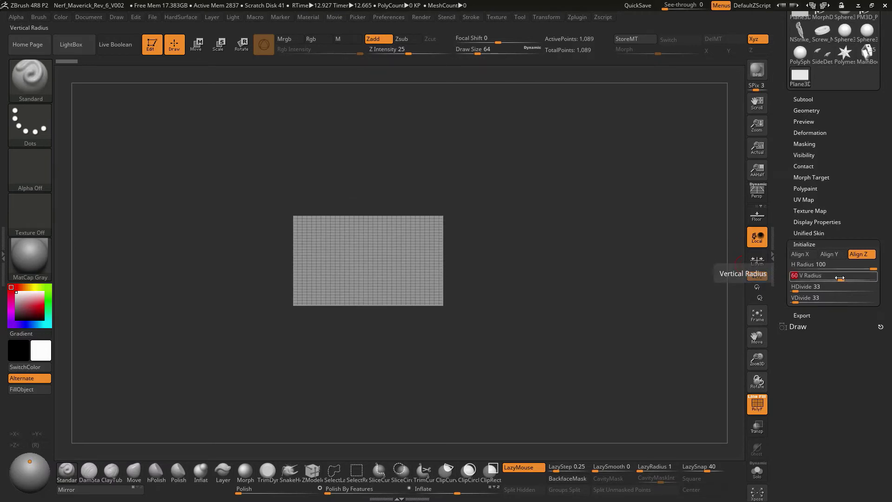
pyautogui.write('50')
pyautogui.press('Return')
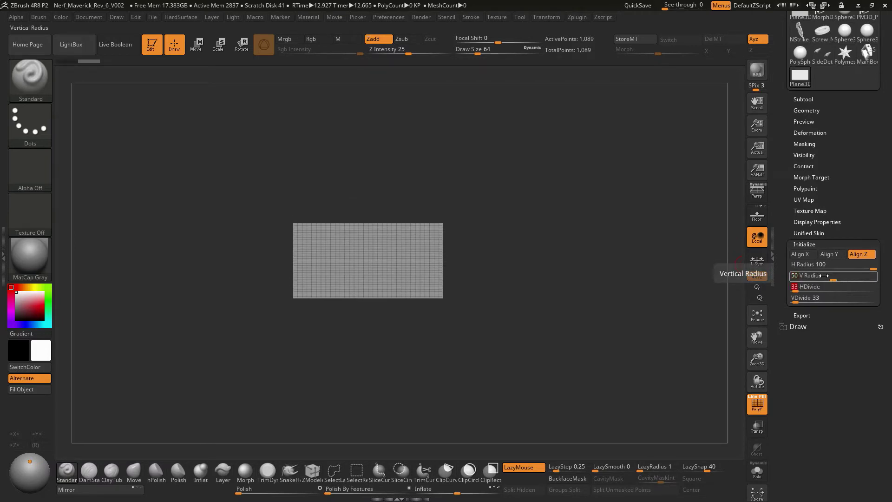
pyautogui.write('33')
pyautogui.press('Return')
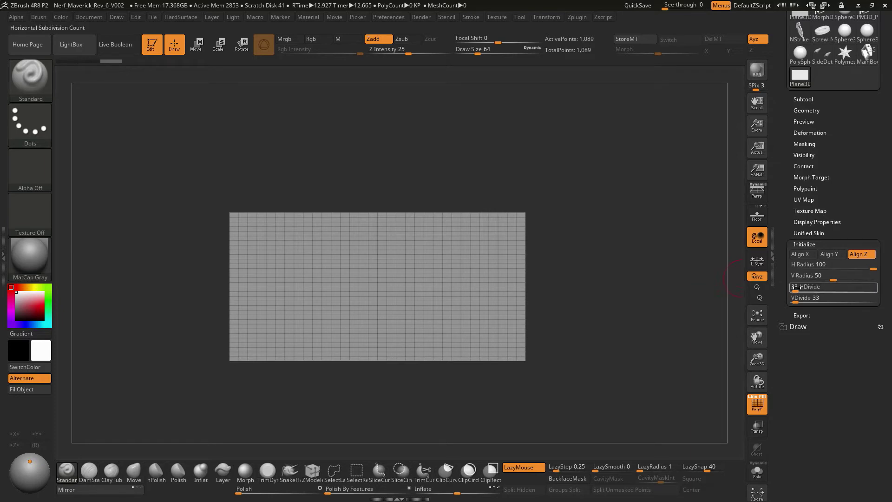
# - Set the plane's subdivision counts to HDivide 100 and VDivide 50 so its polygons are square
pyautogui.moveTo(796, 288)
pyautogui.mouseDown()
pyautogui.moveTo(845, 286)
pyautogui.moveTo(803, 287)
pyautogui.moveTo(782, 299)
pyautogui.moveTo(805, 298)
pyautogui.mouseUp()
pyautogui.click(802, 288)
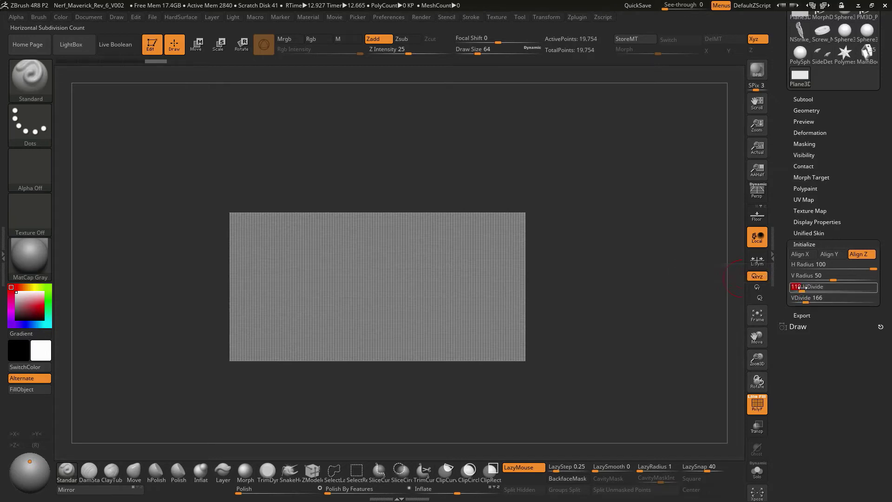
pyautogui.click(807, 298)
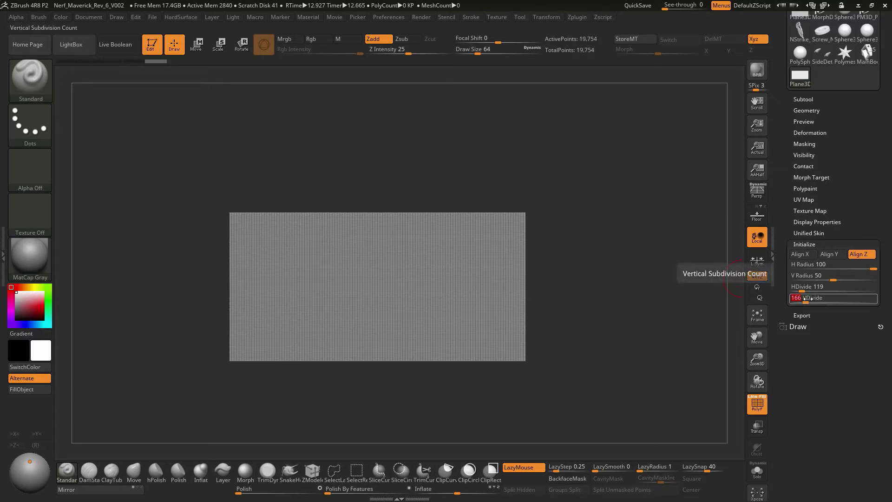
pyautogui.write('50')
pyautogui.press('Return')
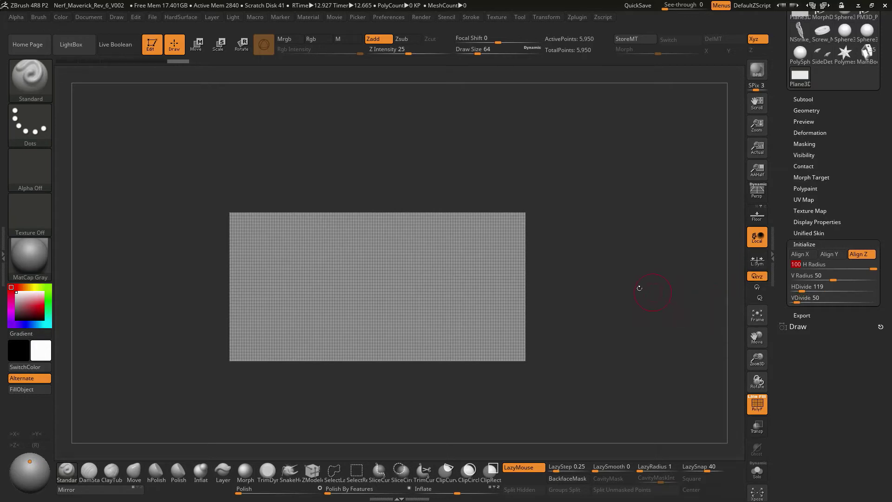
pyautogui.press('f')
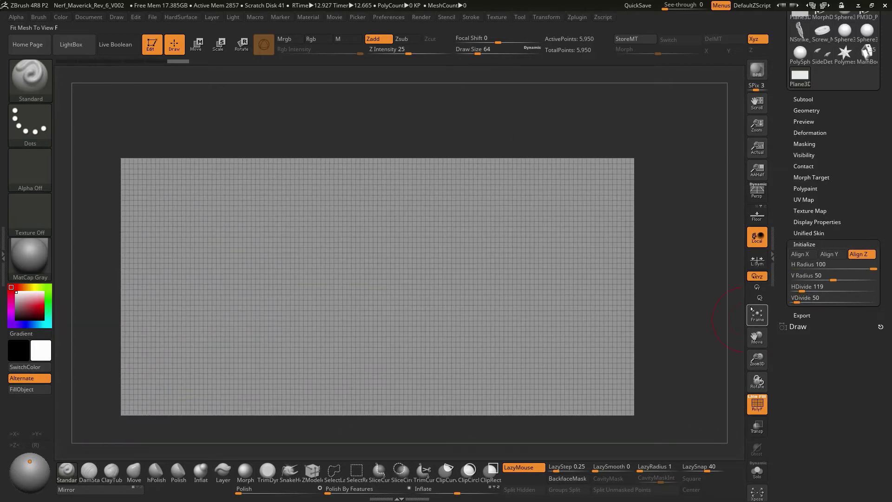
pyautogui.click(818, 288)
pyautogui.write('100')
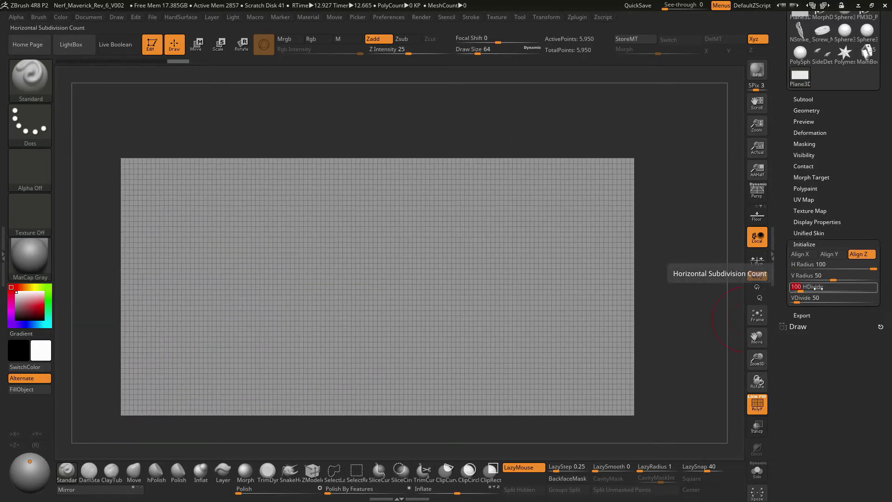
pyautogui.press('Return')
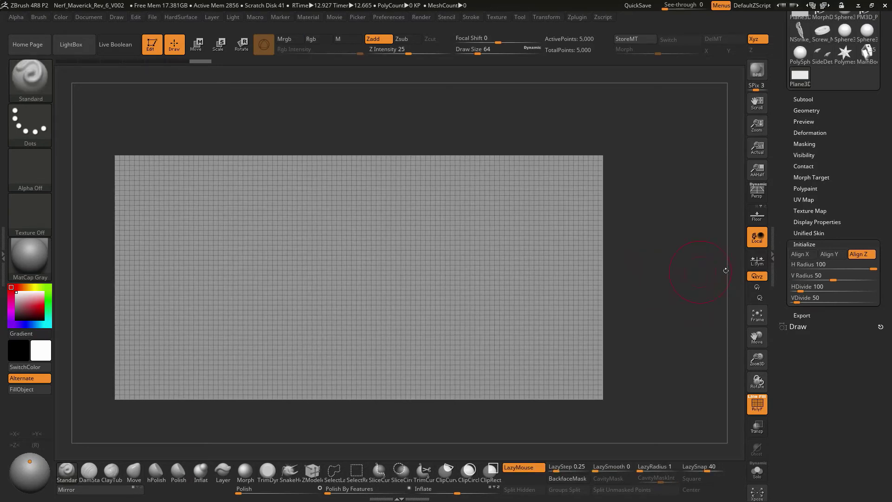
pyautogui.click(810, 242)
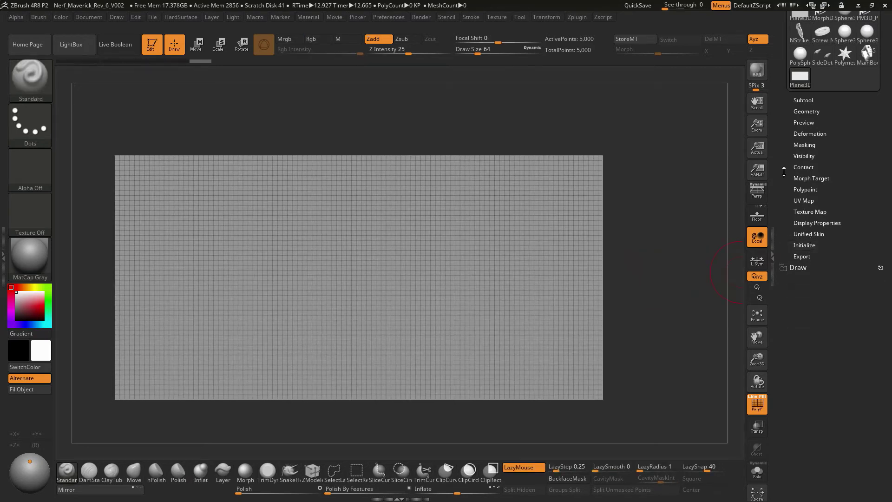
# - Convert the rectangular plane into an editable mesh with Make PolyMesh3D
pyautogui.scroll(5, 806, 261)
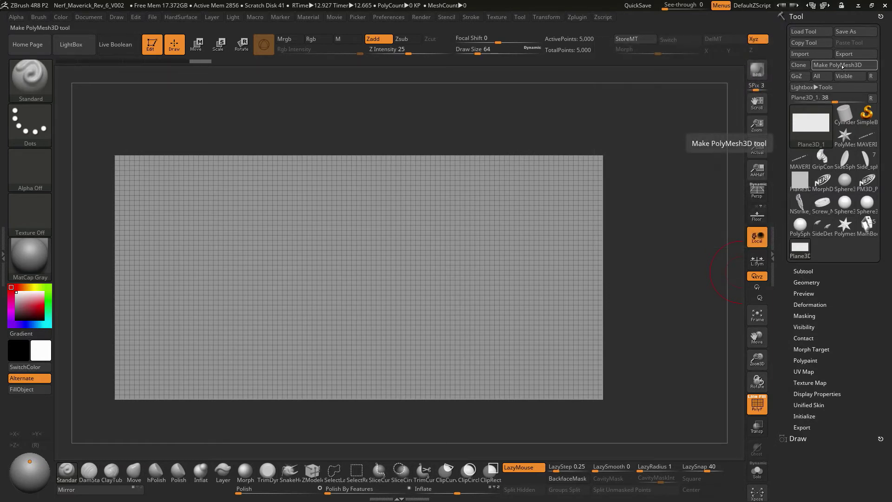
pyautogui.click(842, 66)
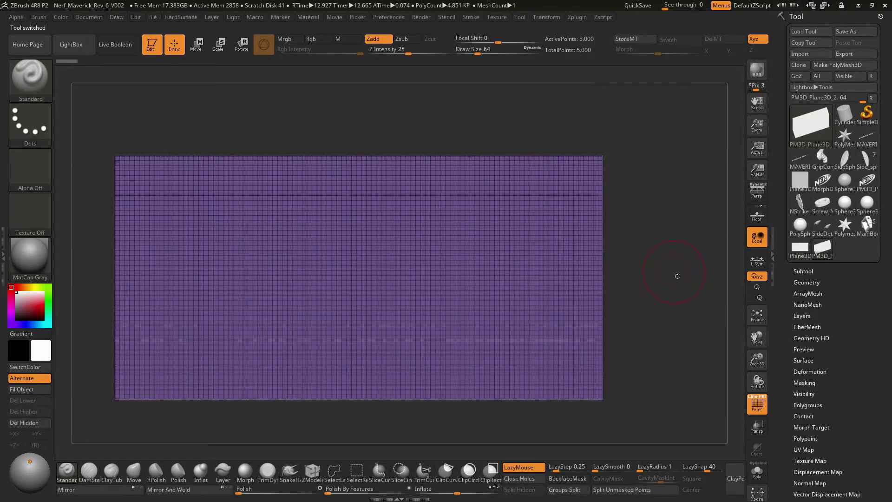
pyautogui.keyDown('ctrl'); pyautogui.moveTo(673, 277); pyautogui.dragTo(735, 337, button='right'); pyautogui.keyUp('ctrl')
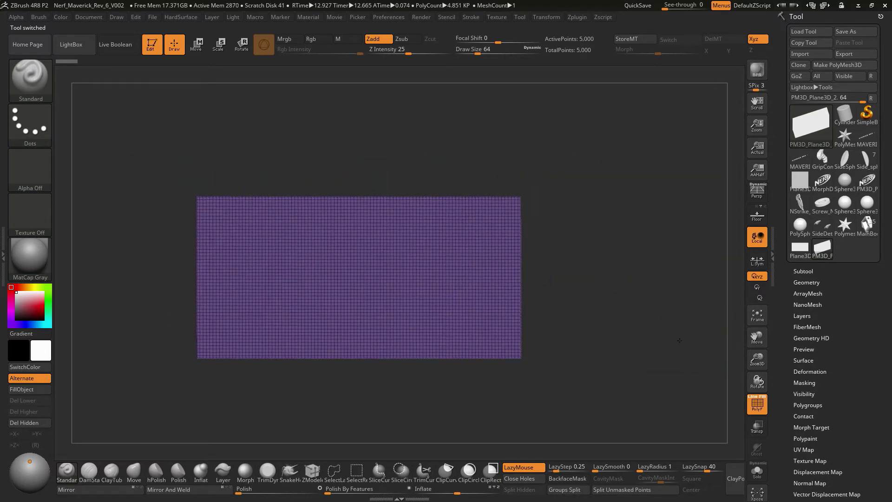
# - Preview the plane's UV layout with Morph UV and return to the rectangular mesh shape
pyautogui.scroll(-2, 788, 362)
pyautogui.scroll(-4, 788, 363)
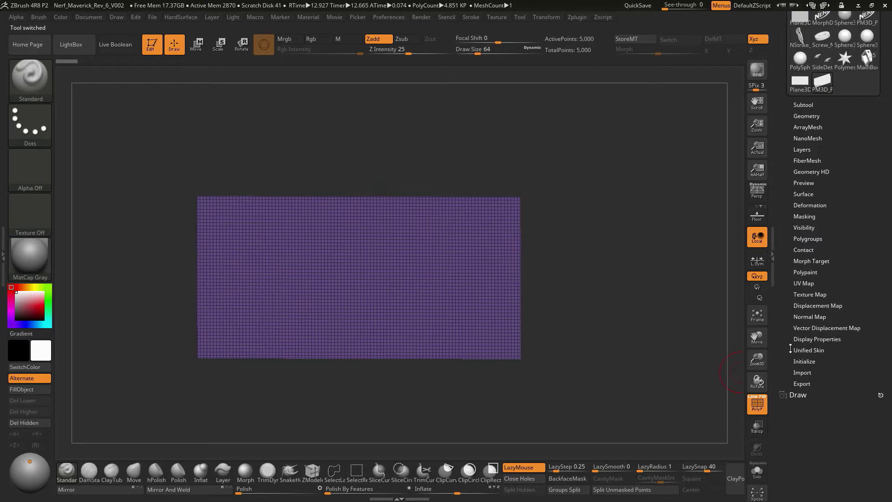
pyautogui.click(805, 283)
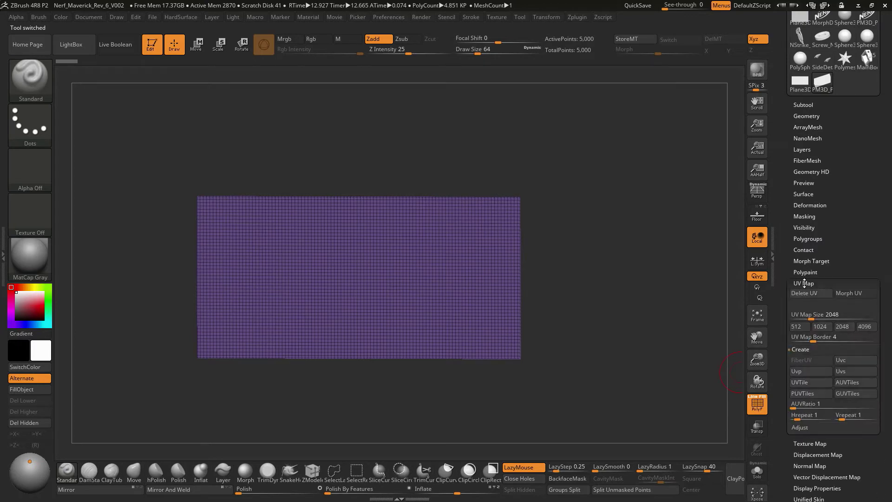
pyautogui.scroll(-4, 847, 260)
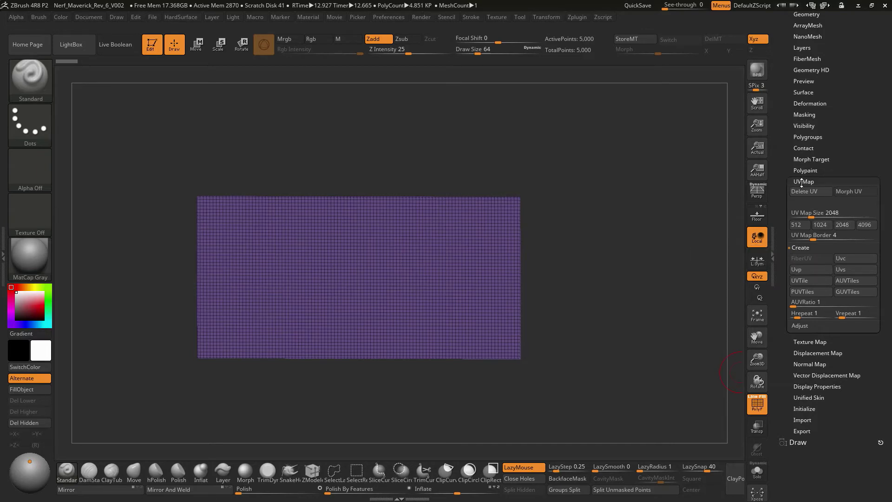
pyautogui.click(851, 194)
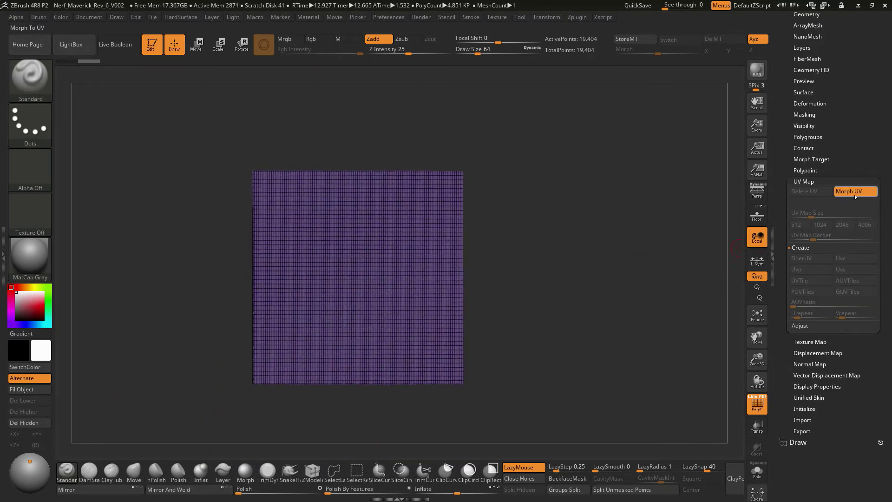
pyautogui.click(855, 195)
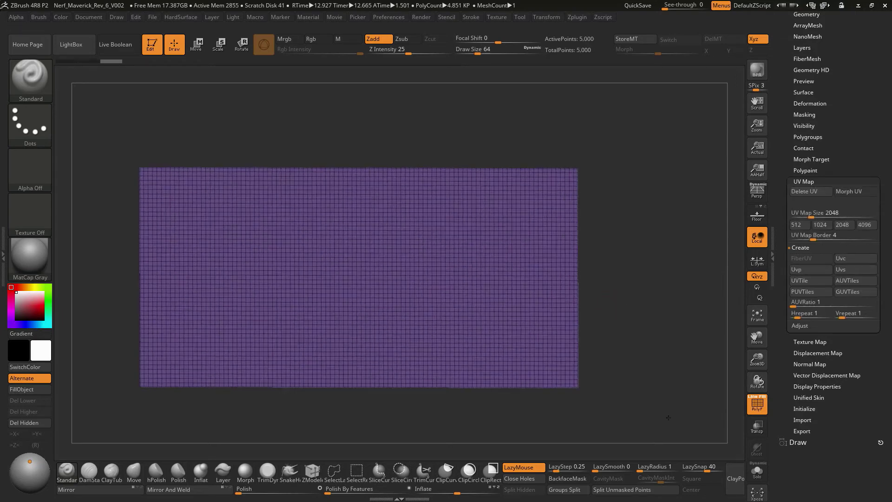
pyautogui.keyDown('alt'); pyautogui.moveTo(677, 315); pyautogui.dragTo(686, 307); pyautogui.keyUp('alt')
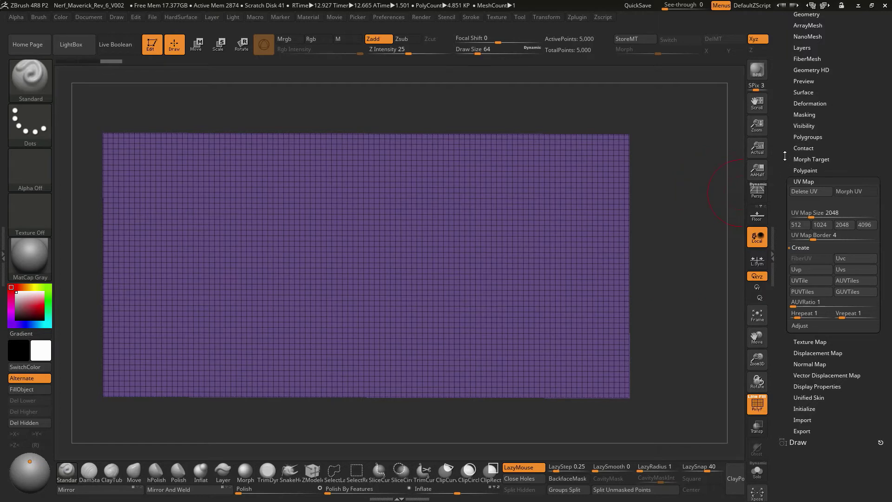
# - Turn off Smt smoothing and divide the plane's geometry three times, up to subdivision level 4
pyautogui.scroll(5, 785, 156)
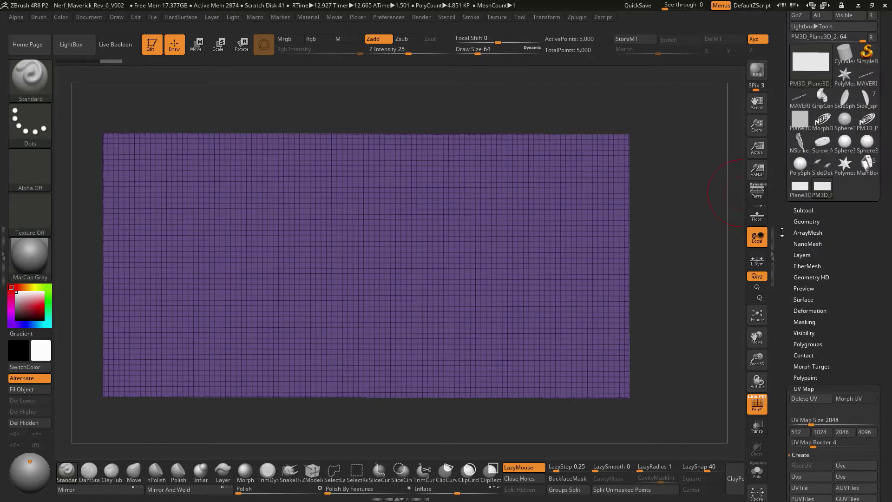
pyautogui.click(803, 221)
pyautogui.scroll(-3, 788, 213)
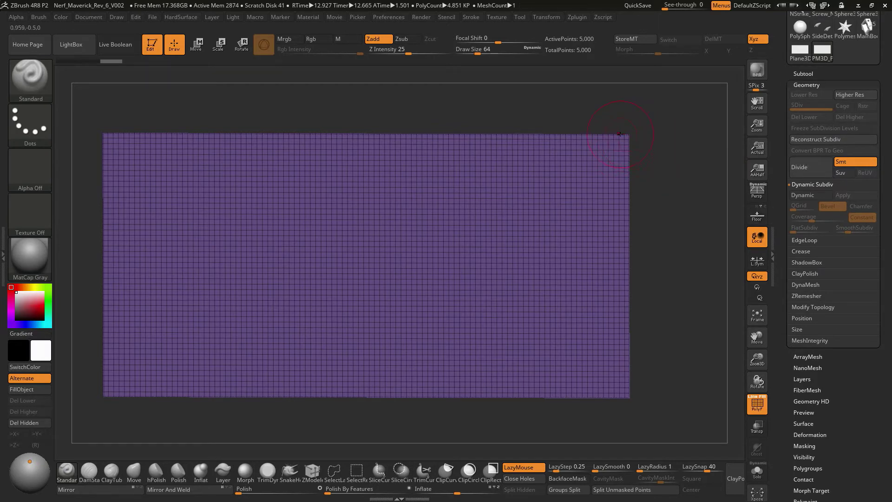
pyautogui.click(854, 165)
pyautogui.click(806, 169)
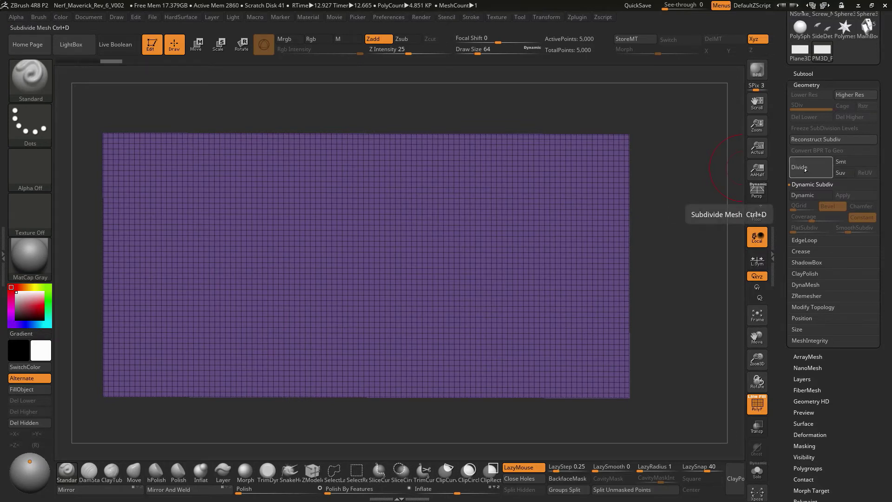
pyautogui.click(806, 169)
pyautogui.click(806, 169)
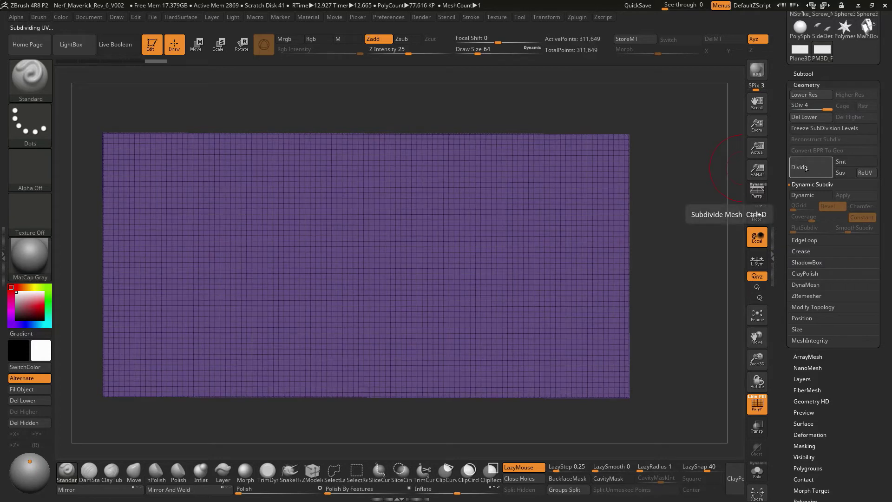
# - Divide the plane once more to subdivision level 5 and turn Smt smoothing back on
pyautogui.click(806, 168)
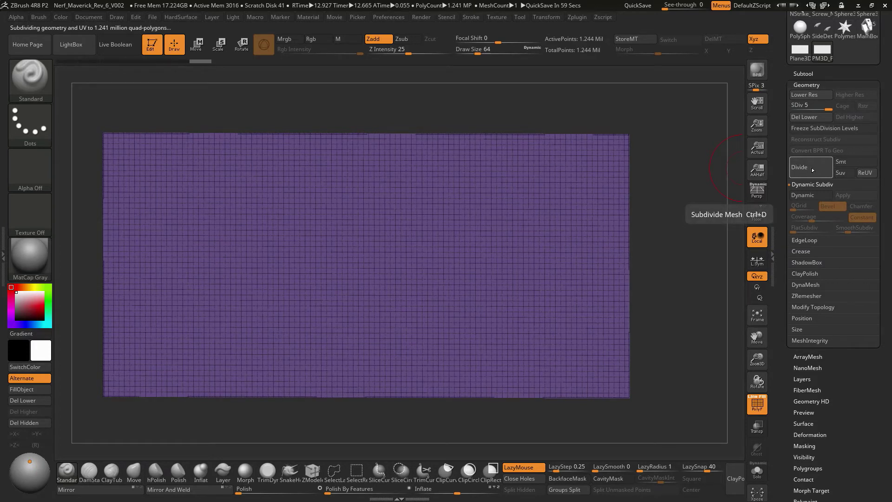
pyautogui.click(842, 161)
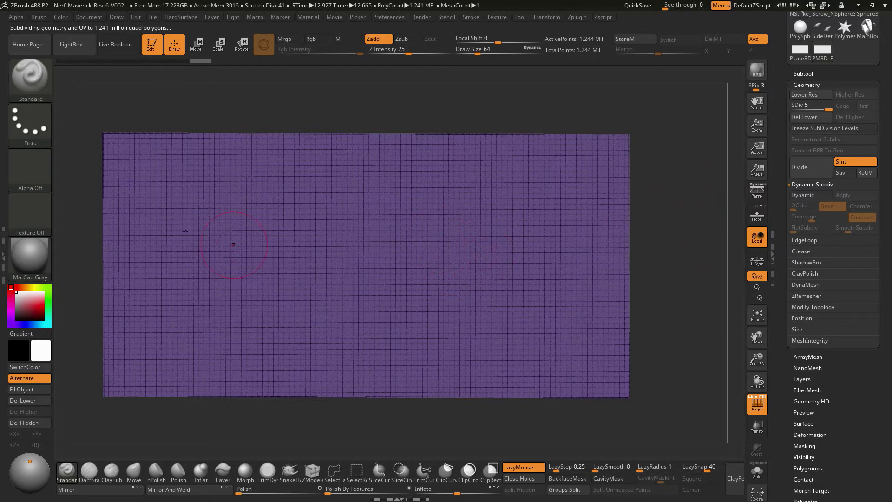
# - Select the Nerflogo_BlackA alpha and mask the plane with it using Mask By Alpha
pyautogui.click(32, 174)
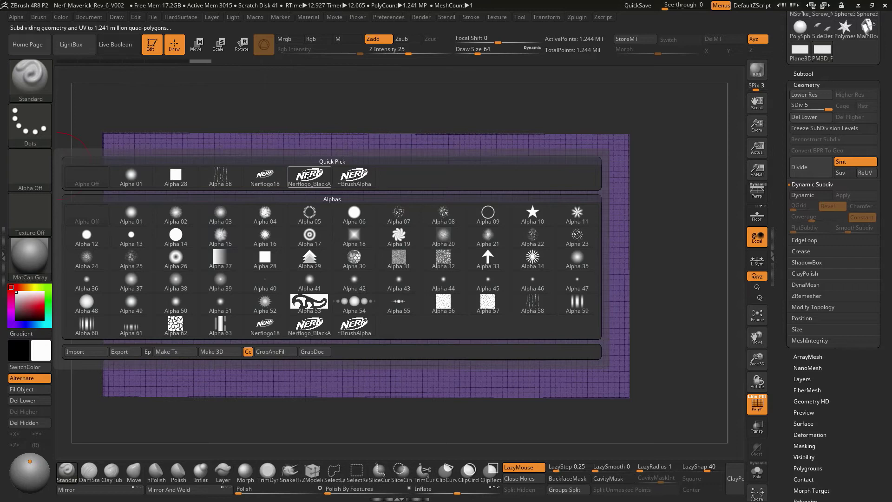
pyautogui.click(308, 176)
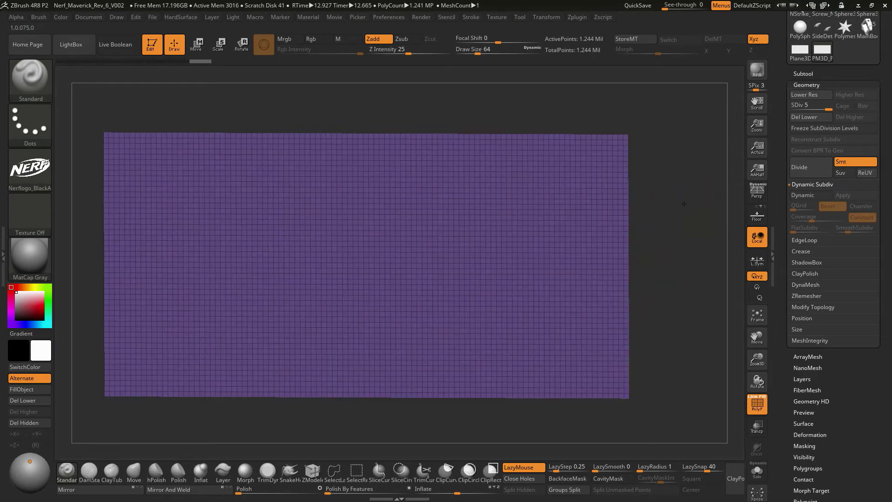
pyautogui.keyDown('alt'); pyautogui.moveTo(686, 175); pyautogui.dragTo(685, 180); pyautogui.keyUp('alt')
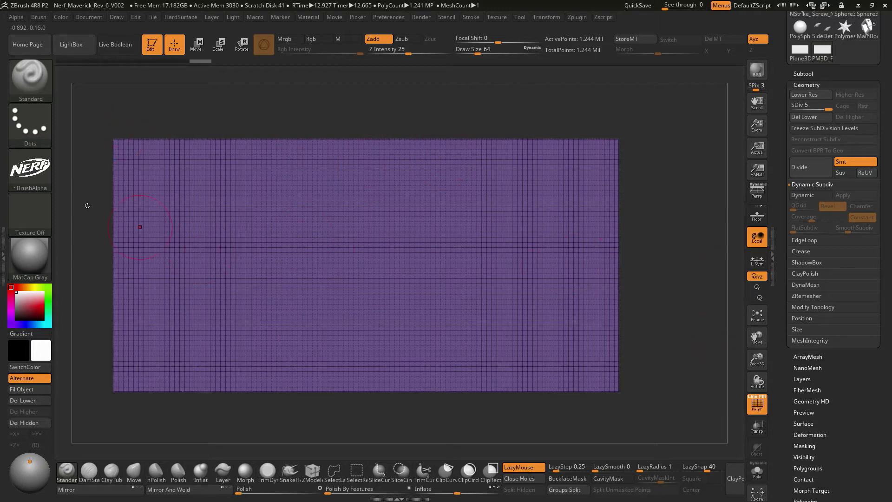
pyautogui.scroll(-5, 822, 344)
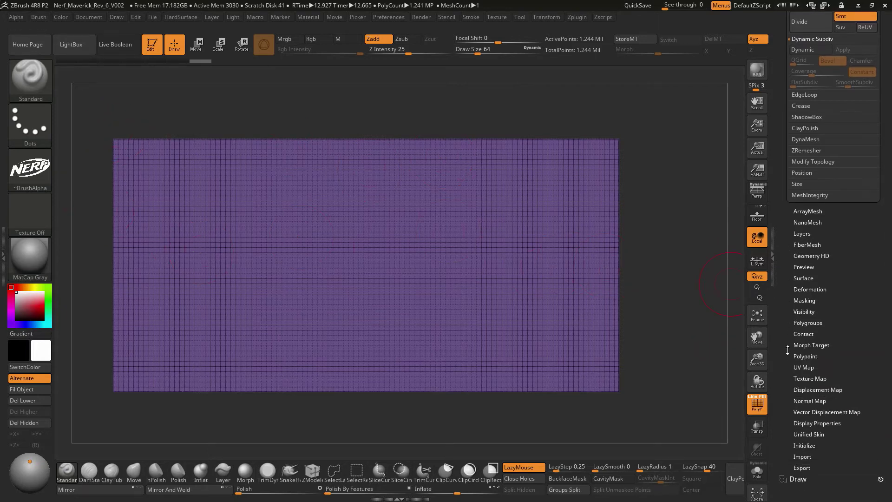
pyautogui.click(802, 288)
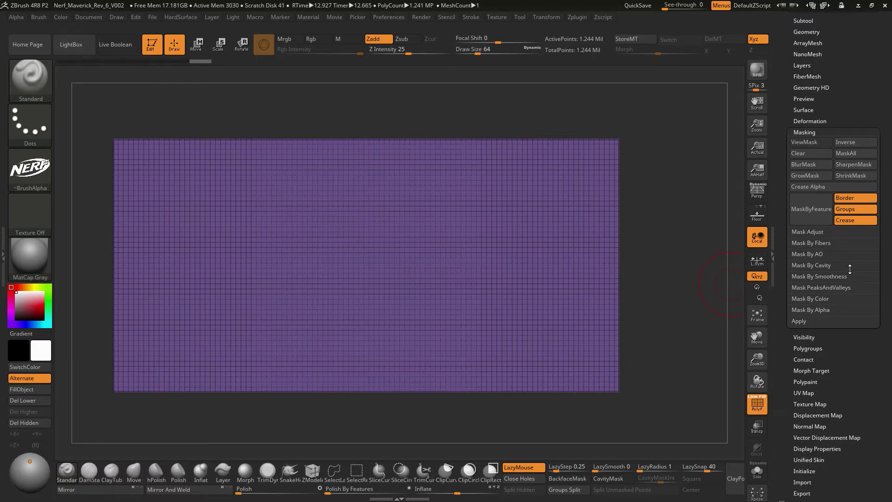
pyautogui.click(813, 310)
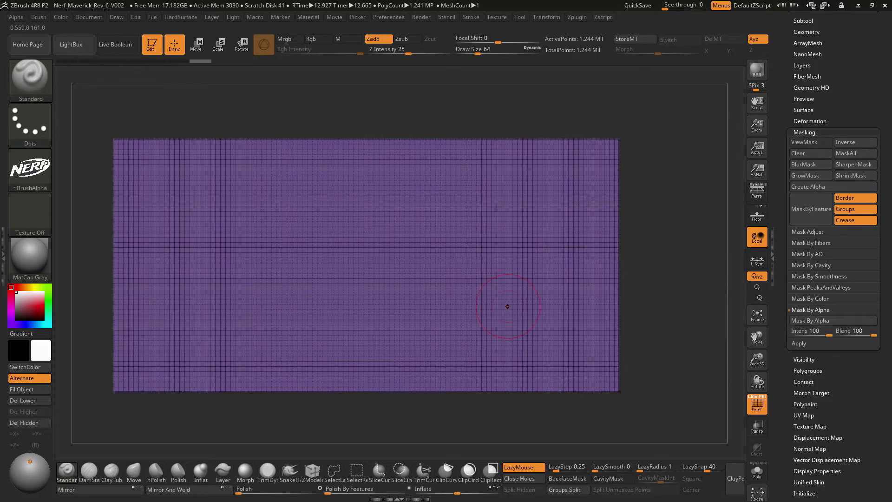
pyautogui.click(810, 320)
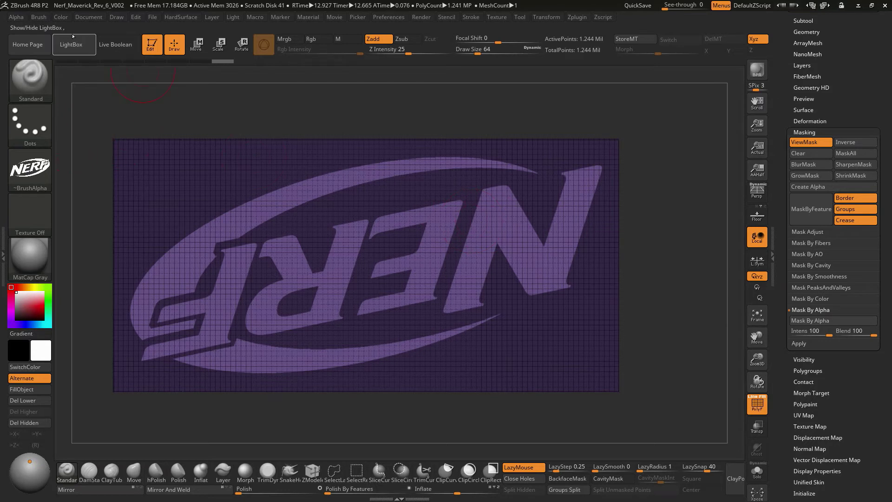
# - Flip the logo alpha vertically and horizontally and reapply it as the plane's mask with Mask By Alpha
pyautogui.click(16, 19)
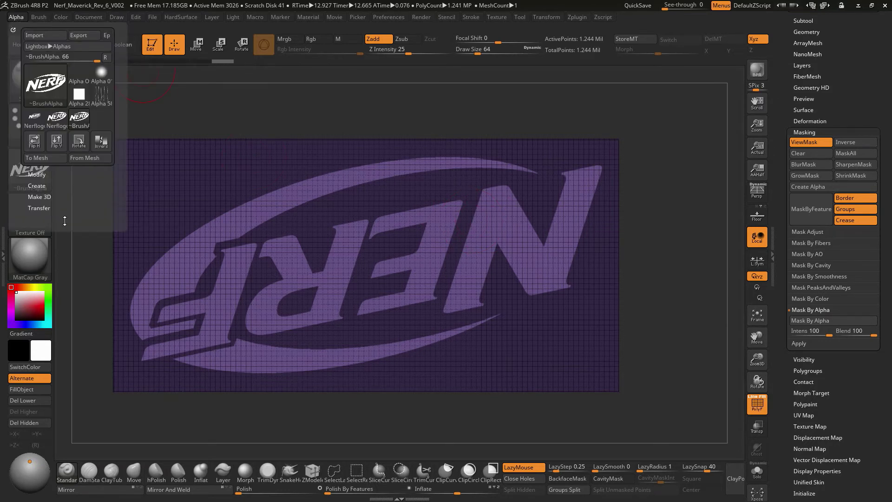
pyautogui.click(56, 141)
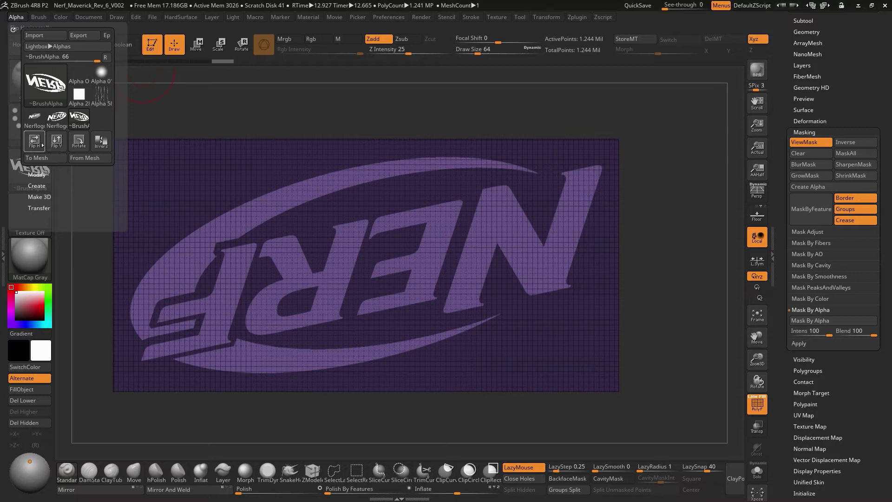
pyautogui.click(37, 144)
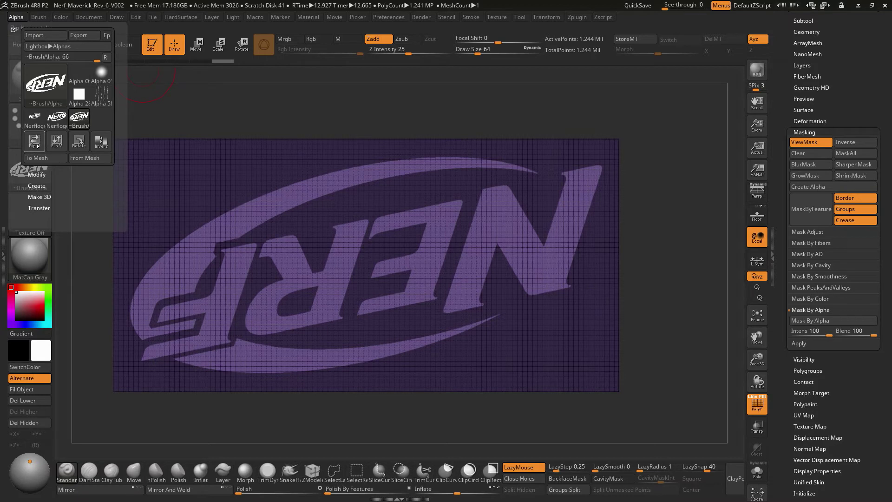
pyautogui.click(821, 321)
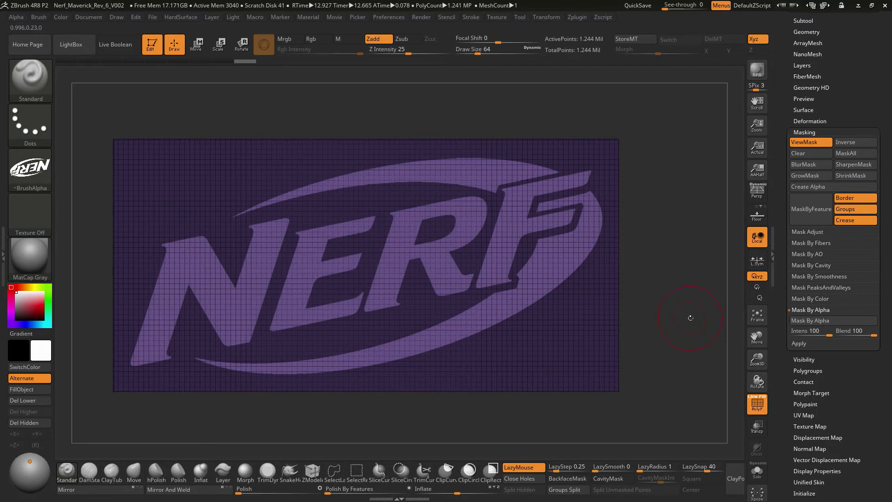
# - Invert the mask so it covers the logo shape, and turn the masked area into its own polygroup
pyautogui.keyDown('ctrl'); pyautogui.click(672, 316); pyautogui.keyUp('ctrl')
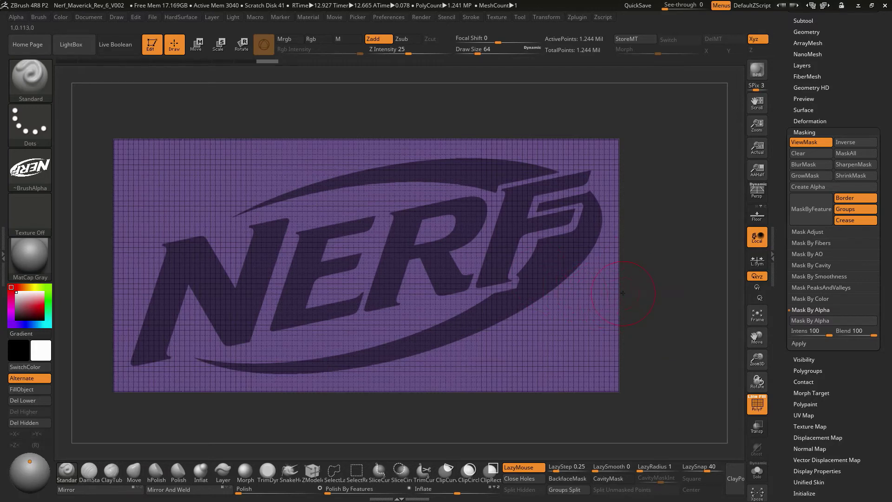
pyautogui.moveTo(676, 295); pyautogui.dragTo(692, 294)
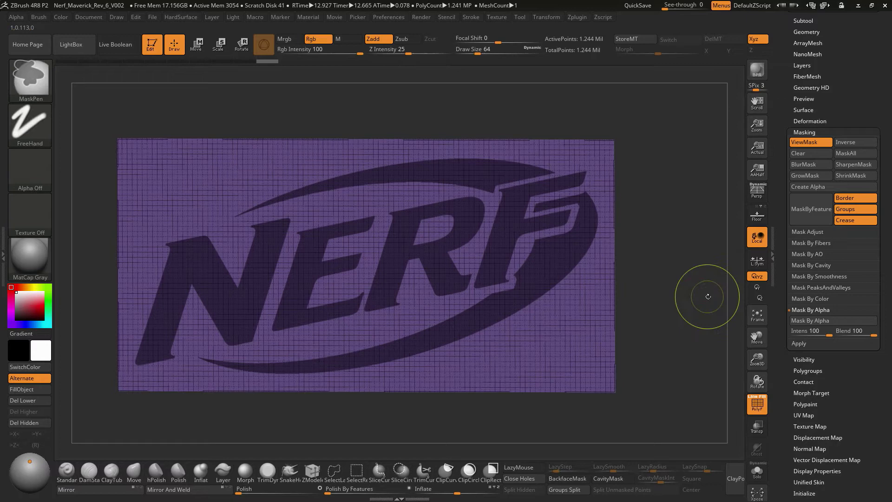
pyautogui.hotkey('ctrl', 'w')
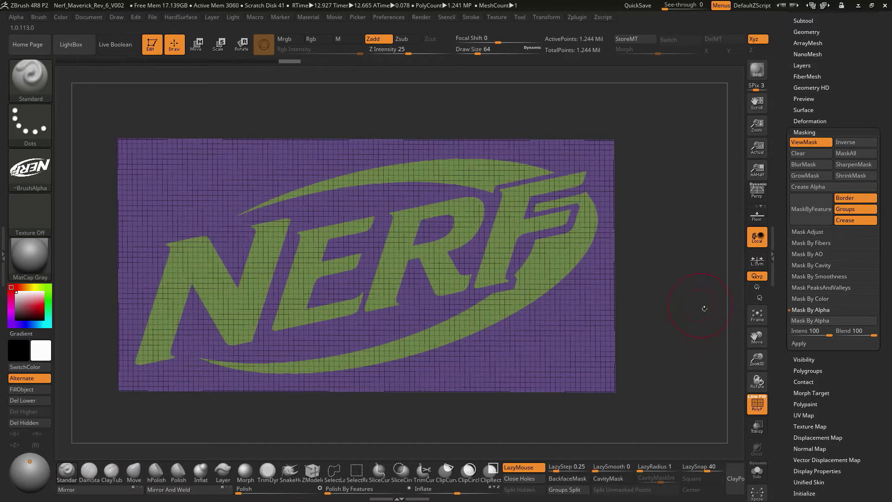
pyautogui.keyDown('shift'); pyautogui.moveTo(696, 320); pyautogui.dragTo(674, 332); pyautogui.keyUp('shift')
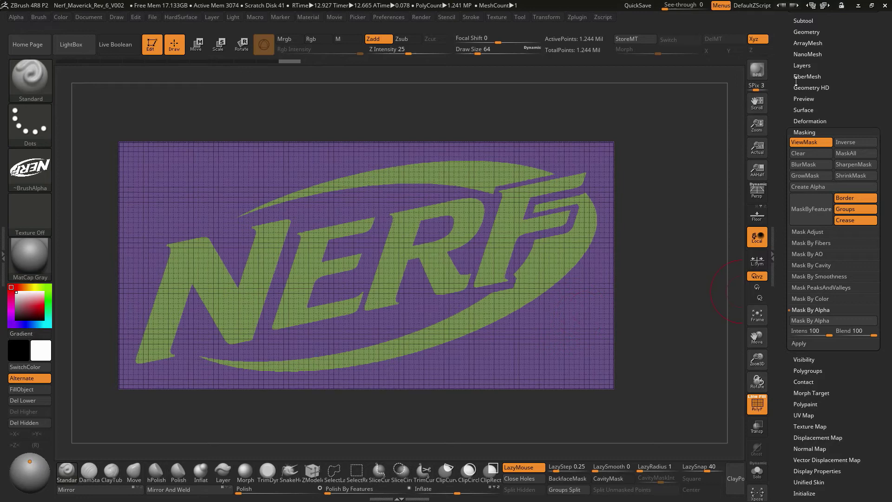
pyautogui.click(809, 133)
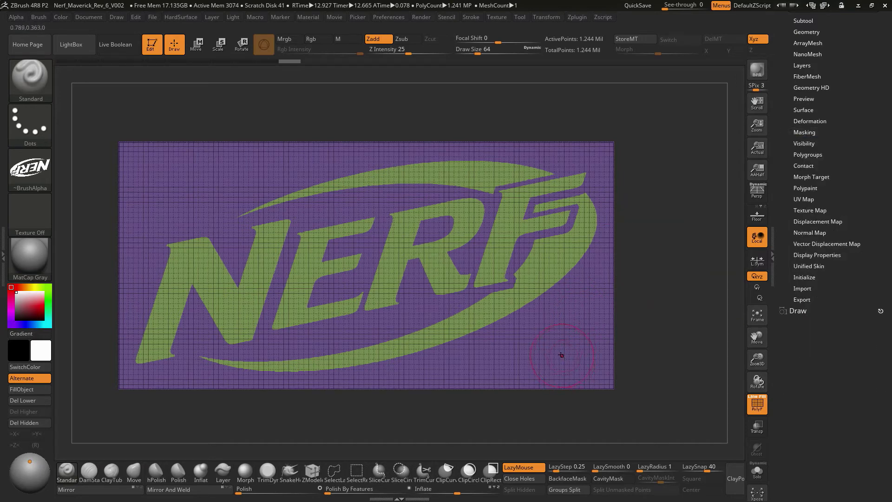
# - Isolate the logo polygroup and try to remove the hidden background with Del Hidden, ending with the whole plane shown
pyautogui.hotkey('ctrl', 'shift')
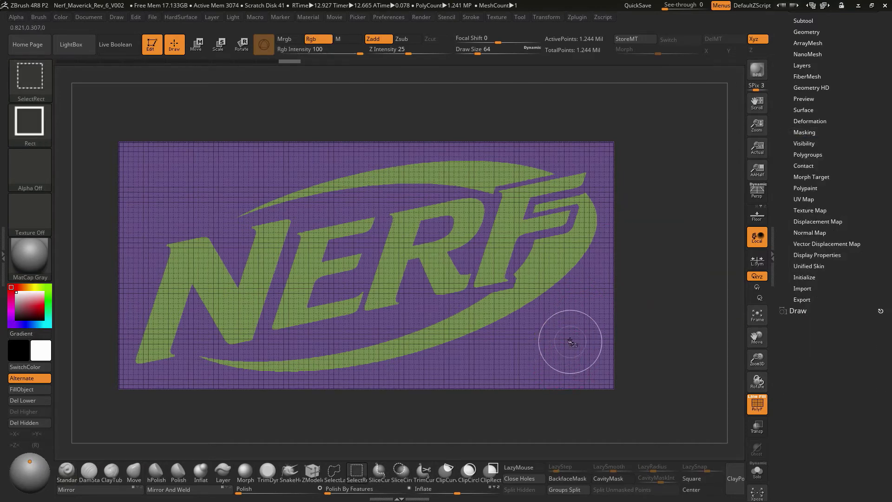
pyautogui.keyDown('ctrl'); pyautogui.keyDown('shift'); pyautogui.click(563, 342); pyautogui.keyUp('shift'); pyautogui.keyUp('ctrl')
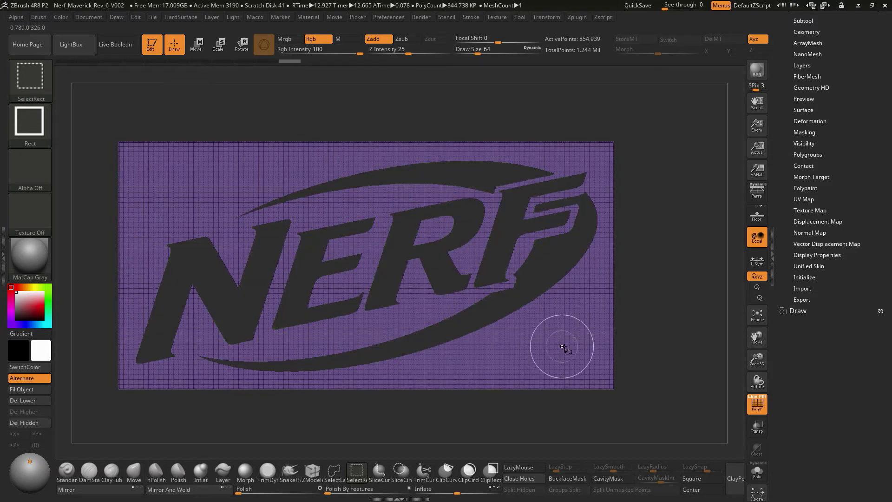
pyautogui.keyDown('ctrl'); pyautogui.keyDown('shift'); pyautogui.click(573, 343); pyautogui.keyUp('shift'); pyautogui.keyUp('ctrl')
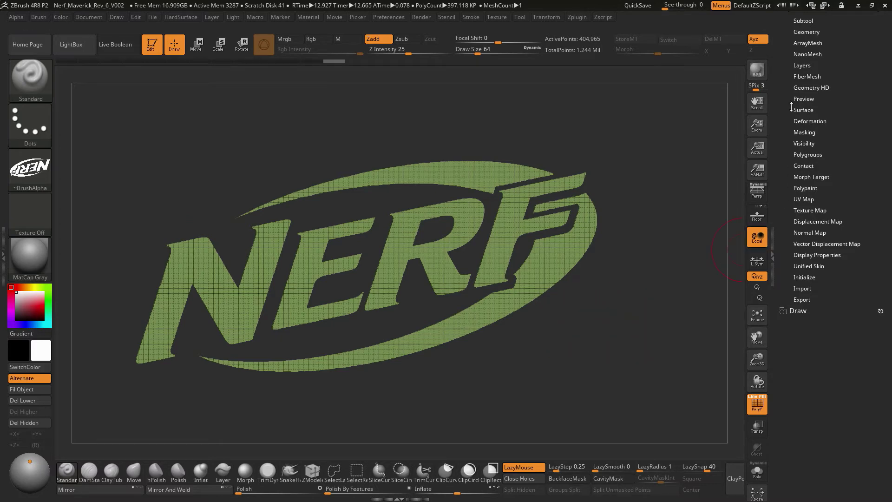
pyautogui.scroll(2, 790, 112)
pyautogui.click(806, 77)
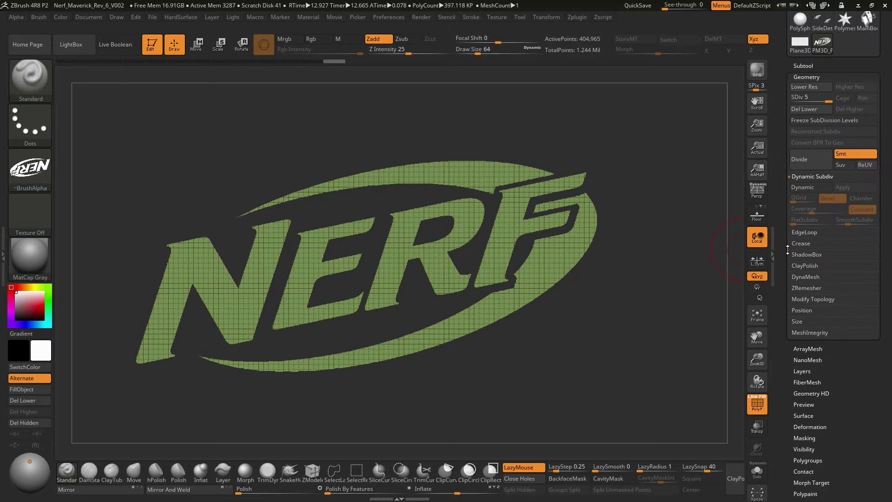
pyautogui.click(810, 300)
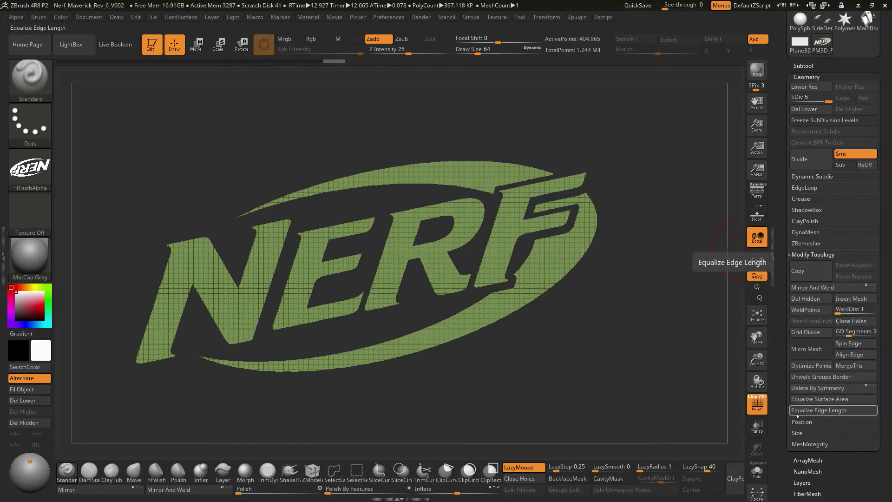
pyautogui.click(812, 299)
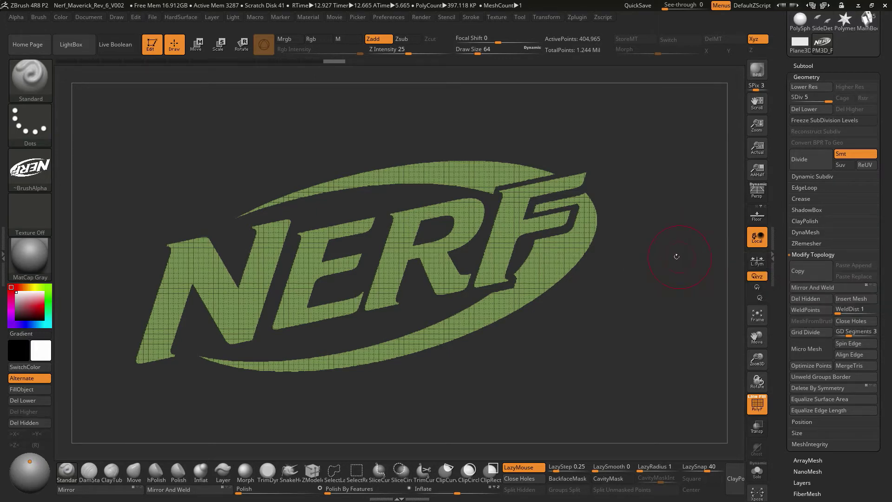
pyautogui.keyDown('ctrl'); pyautogui.keyDown('shift'); pyautogui.click(663, 228); pyautogui.keyUp('shift'); pyautogui.keyUp('ctrl')
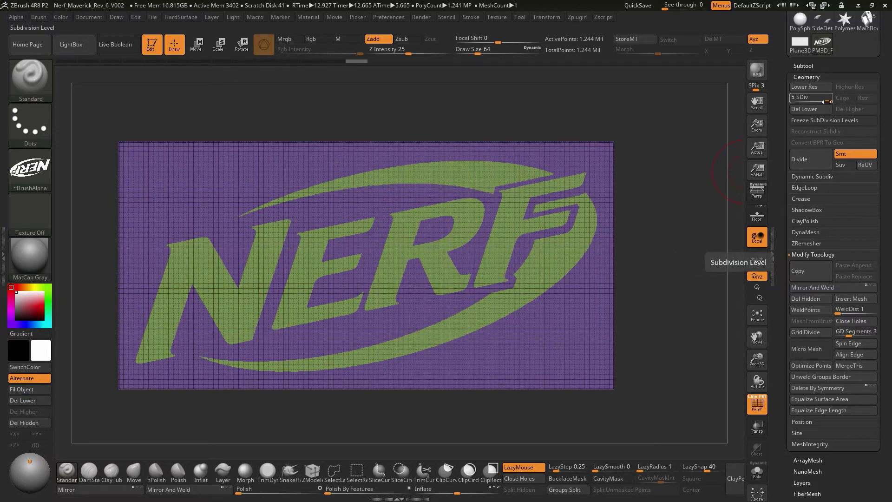
# - Delete the plane's lower subdivision levels, isolate the logo polygroup and delete the hidden background geometry
pyautogui.click(816, 110)
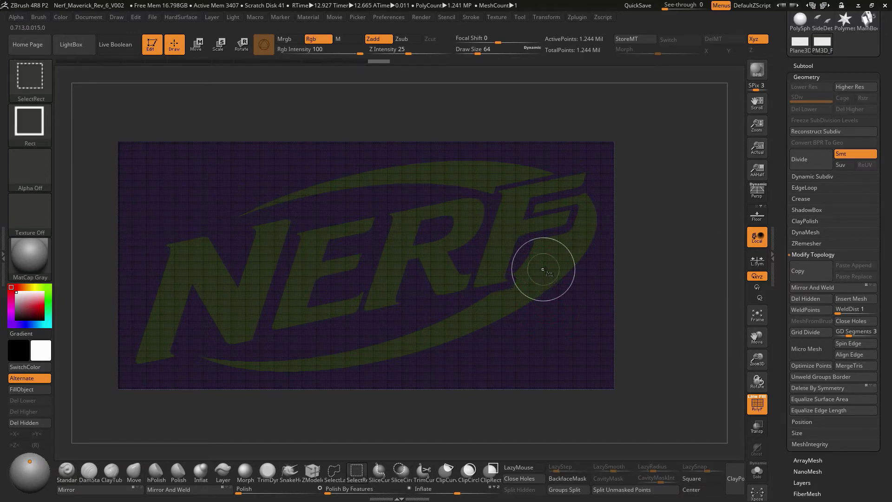
pyautogui.keyDown('ctrl'); pyautogui.keyDown('shift'); pyautogui.click(543, 274); pyautogui.keyUp('shift'); pyautogui.keyUp('ctrl')
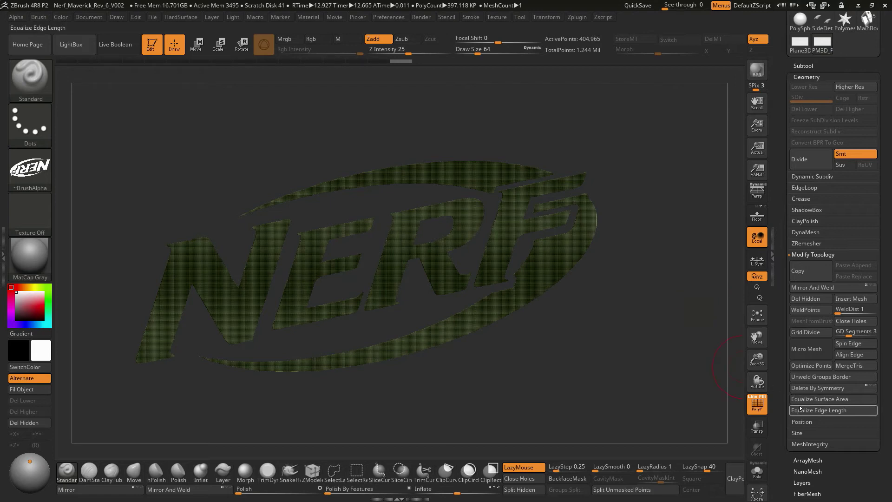
pyautogui.click(811, 300)
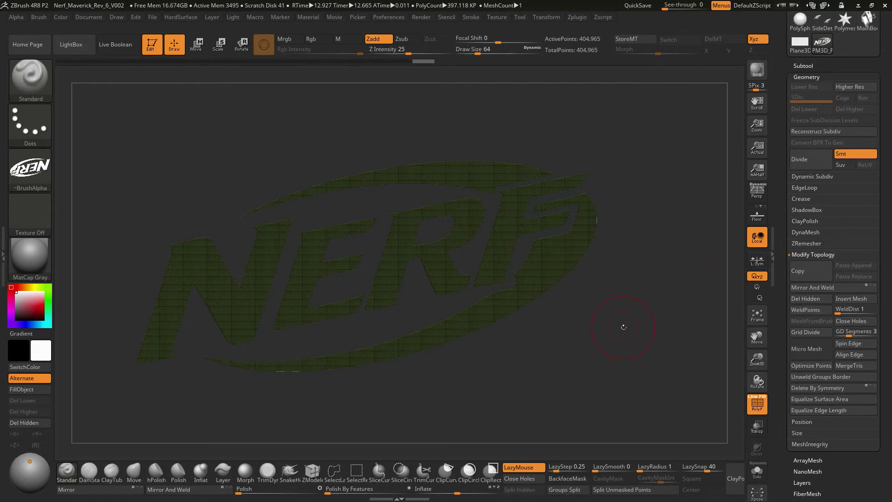
# - Smooth the jagged edges of the logo mesh by applying the Polish By Features deformation twice
pyautogui.moveTo(624, 325)
pyautogui.keyDown('alt'); pyautogui.mouseDown()
pyautogui.moveTo(686, 412)
pyautogui.moveTo(663, 360)
pyautogui.moveTo(671, 361)
pyautogui.moveTo(600, 369)
pyautogui.moveTo(689, 353)
pyautogui.moveTo(677, 368)
pyautogui.moveTo(611, 353)
pyautogui.mouseUp(); pyautogui.keyUp('alt')
pyautogui.press('s')
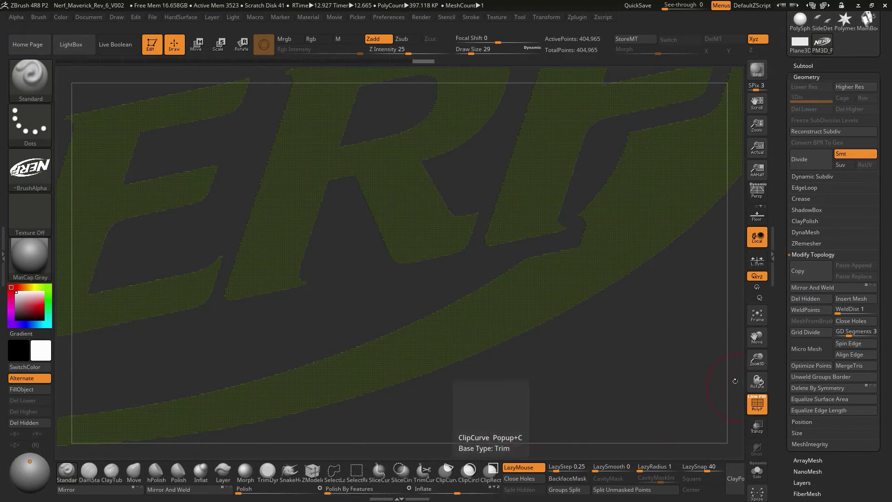
pyautogui.scroll(-5, 799, 299)
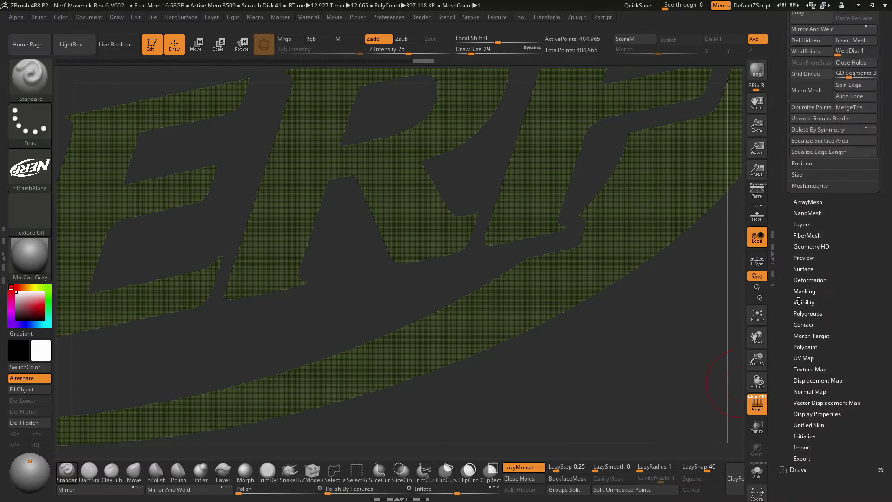
pyautogui.click(810, 280)
pyautogui.scroll(5, 853, 244)
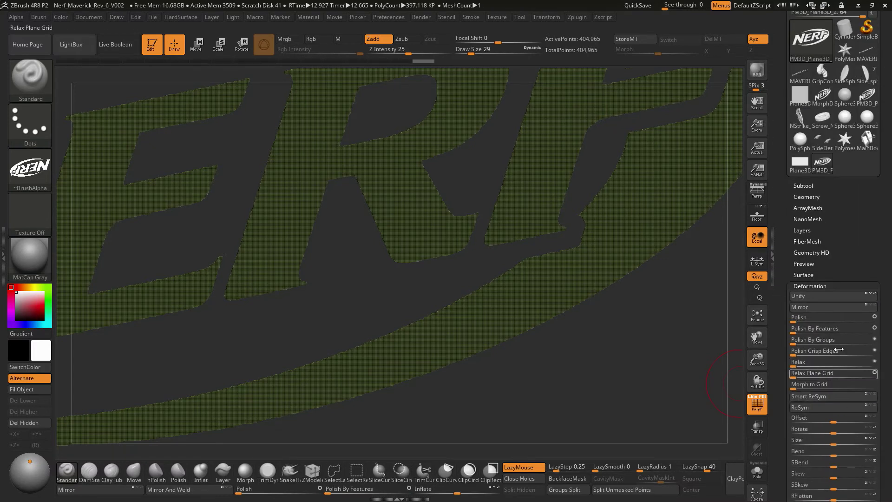
pyautogui.scroll(-3, 853, 244)
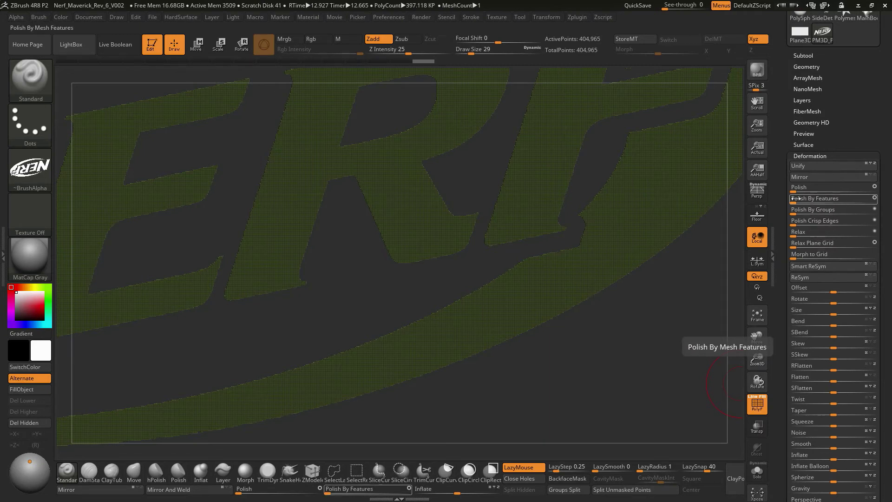
pyautogui.moveTo(792, 201); pyautogui.dragTo(792, 201)
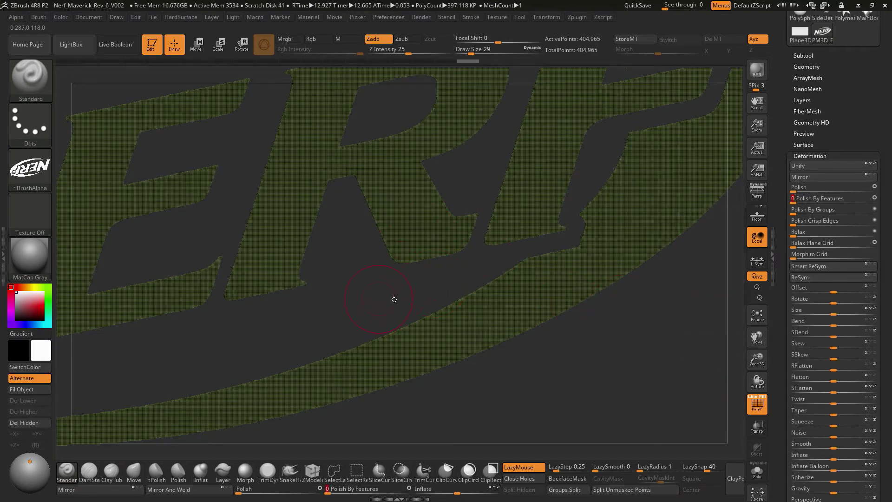
pyautogui.click(793, 201)
# - Turn off the polyframe's wireframe lines and inspect the polished logo outline
pyautogui.press('f')
pyautogui.moveTo(598, 402)
pyautogui.mouseDown(button='right')
pyautogui.moveTo(634, 352)
pyautogui.moveTo(685, 339)
pyautogui.moveTo(669, 378)
pyautogui.moveTo(725, 395)
pyautogui.mouseUp(button='right')
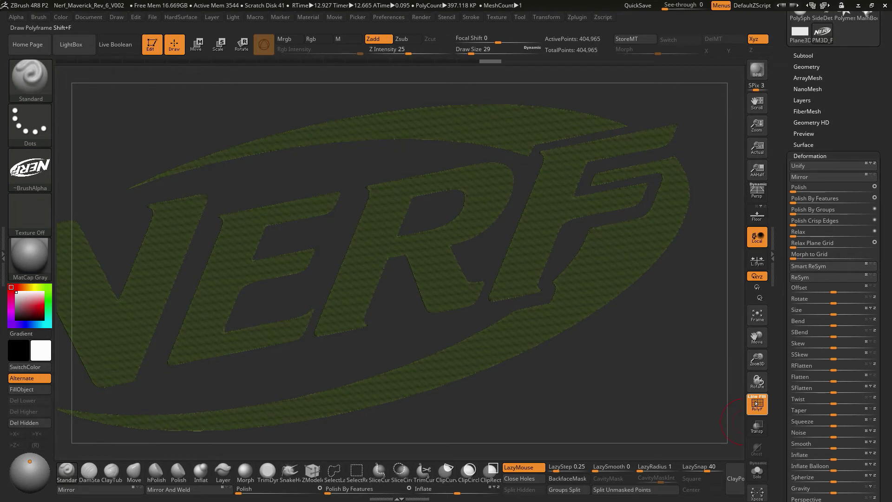
pyautogui.click(756, 403)
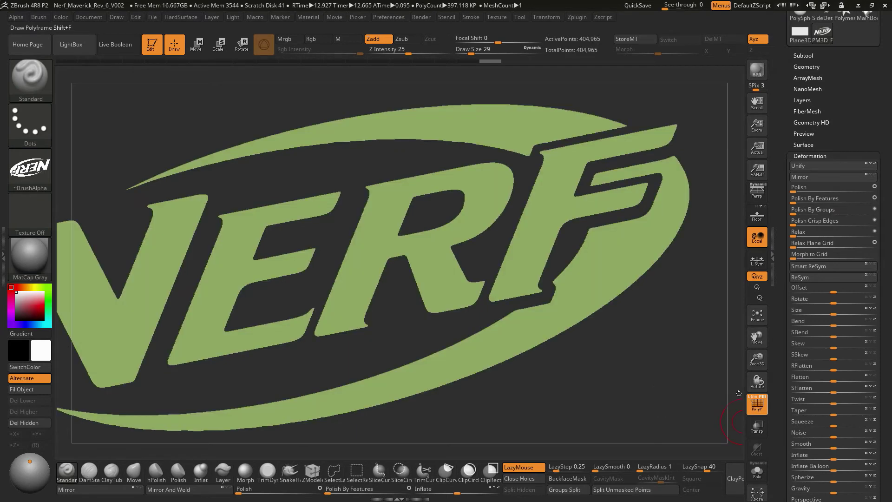
# - Check the polished logo's mesh with the wireframe lines temporarily shown, and reduce the Draw Size to 13
pyautogui.moveTo(634, 364)
pyautogui.mouseDown(button='right')
pyautogui.moveTo(619, 371)
pyautogui.moveTo(643, 385)
pyautogui.moveTo(665, 347)
pyautogui.moveTo(672, 357)
pyautogui.moveTo(637, 343)
pyautogui.moveTo(687, 384)
pyautogui.moveTo(711, 430)
pyautogui.moveTo(632, 332)
pyautogui.mouseUp(button='right')
pyautogui.click(757, 406)
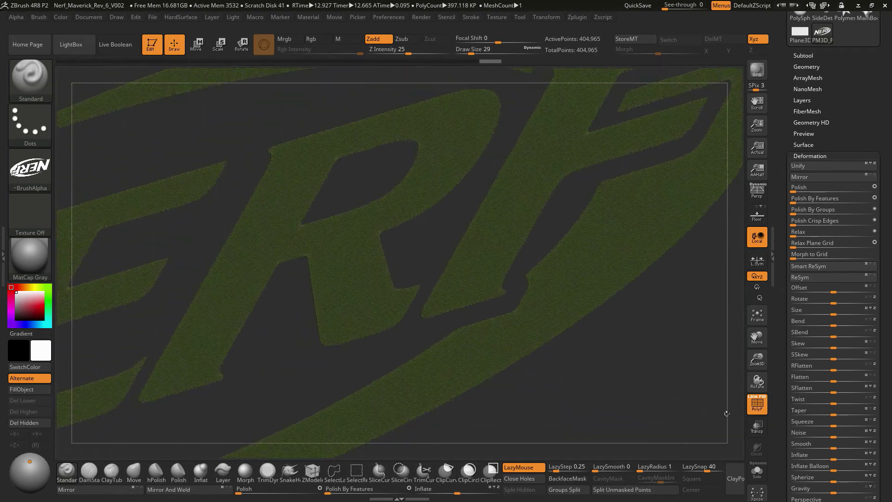
pyautogui.click(757, 404)
pyautogui.moveTo(658, 373); pyautogui.dragTo(649, 358, button='right')
pyautogui.press('s')
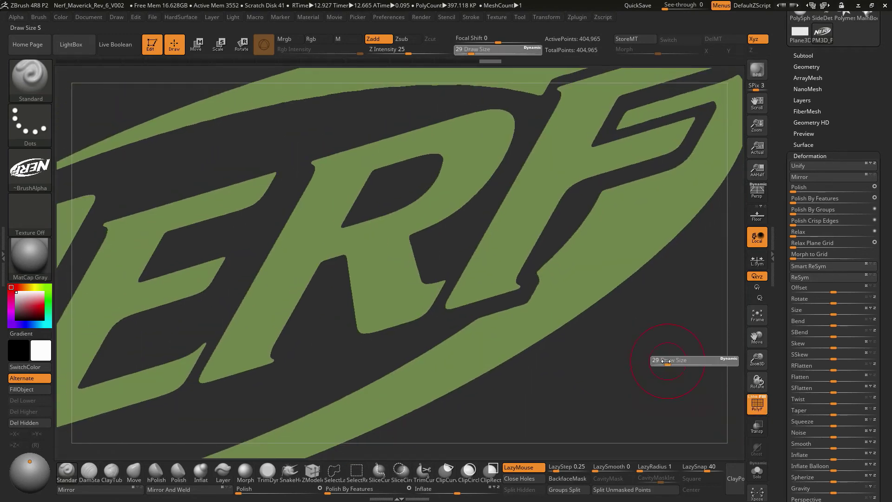
pyautogui.moveTo(683, 362); pyautogui.dragTo(668, 365)
pyautogui.scroll(-5, 668, 366)
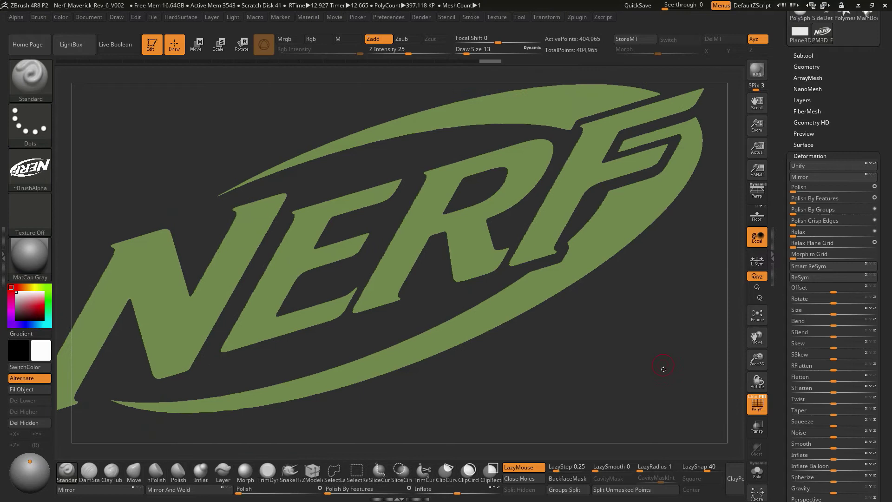
pyautogui.moveTo(669, 367); pyautogui.dragTo(751, 369, button='right')
# - Store the flat logo mesh as a morph target
pyautogui.scroll(-5, 839, 302)
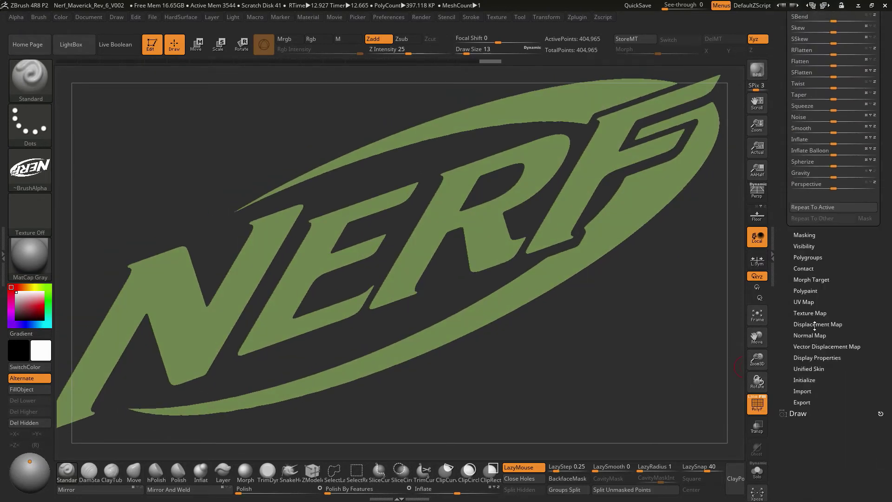
pyautogui.click(817, 280)
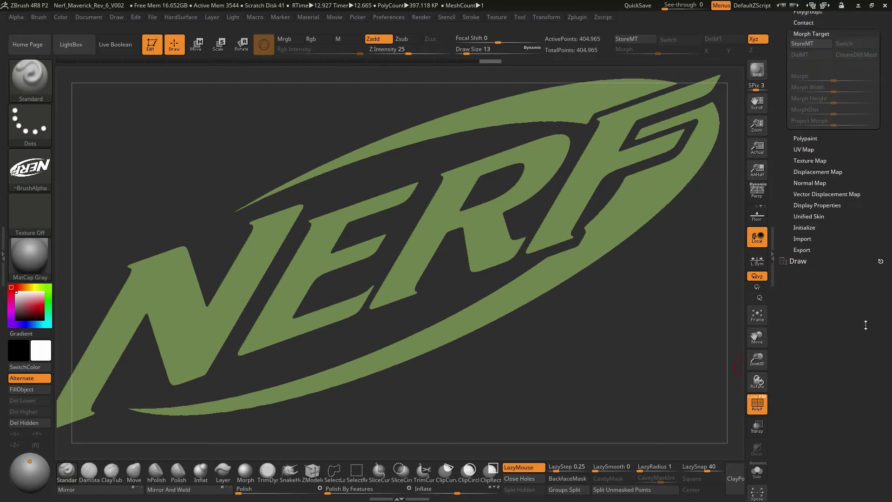
pyautogui.click(816, 212)
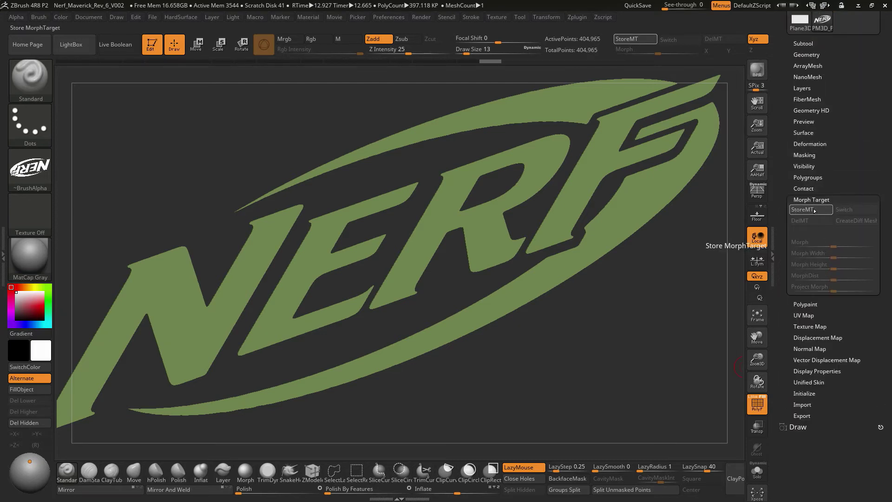
# - Activate the Move gizmo and place it at the unmasked mesh center of the logo
pyautogui.moveTo(638, 310); pyautogui.dragTo(667, 299, button='right')
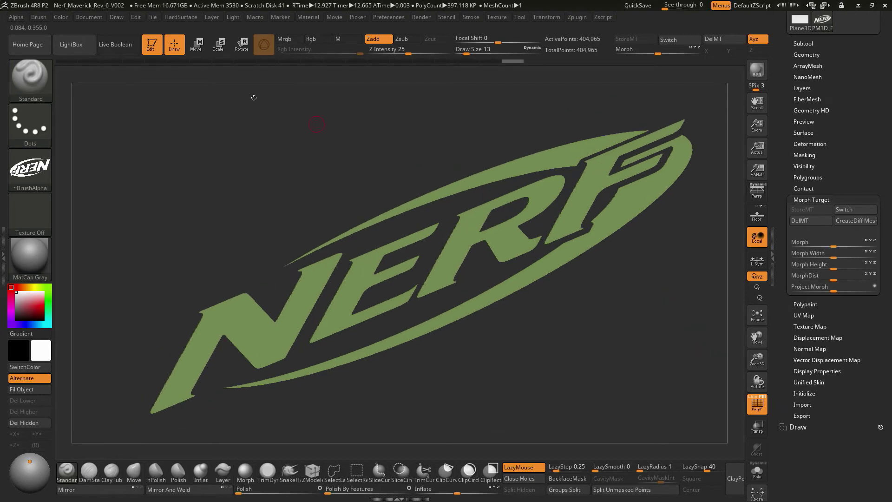
pyautogui.click(200, 47)
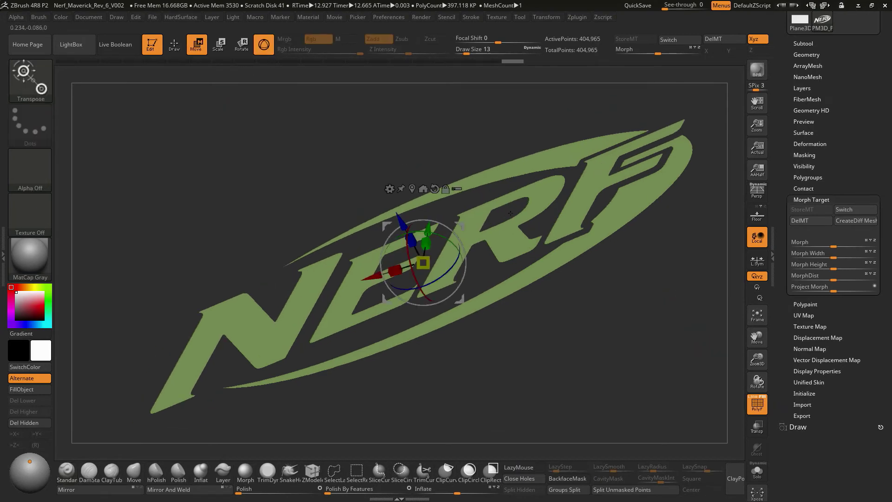
pyautogui.click(478, 226)
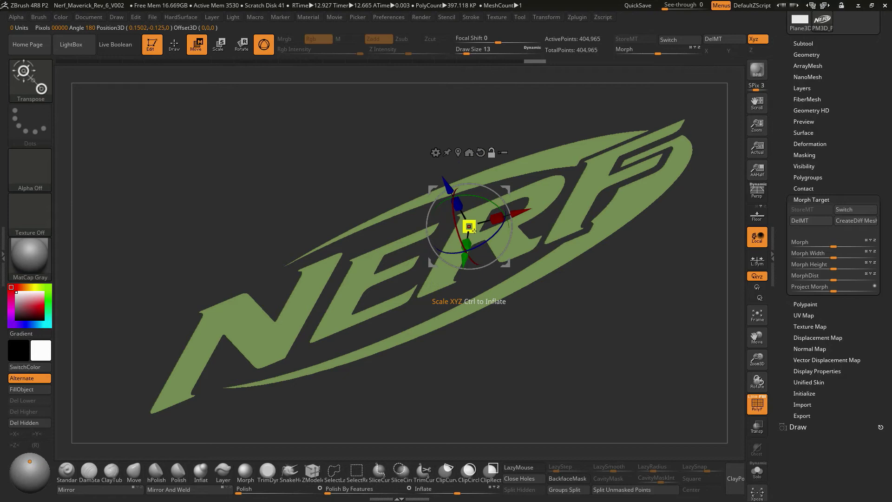
pyautogui.moveTo(599, 320); pyautogui.dragTo(617, 316, button='right')
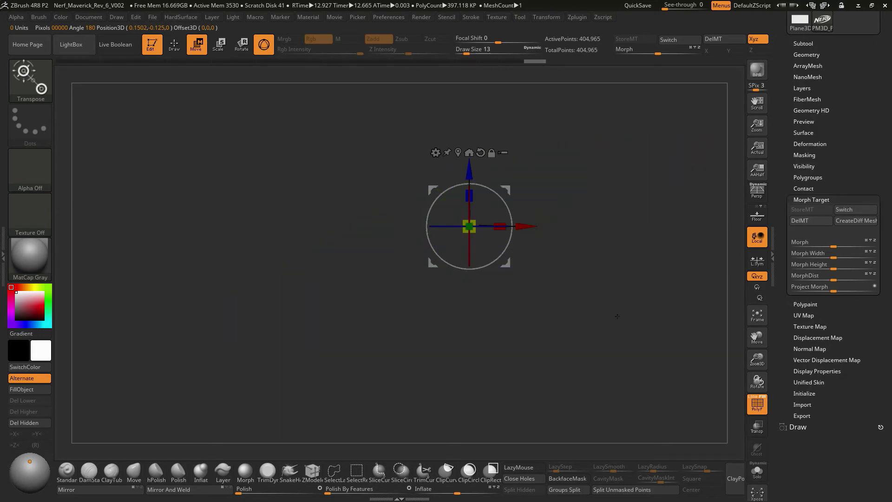
pyautogui.moveTo(634, 284); pyautogui.dragTo(630, 294, button='right')
pyautogui.click(458, 152)
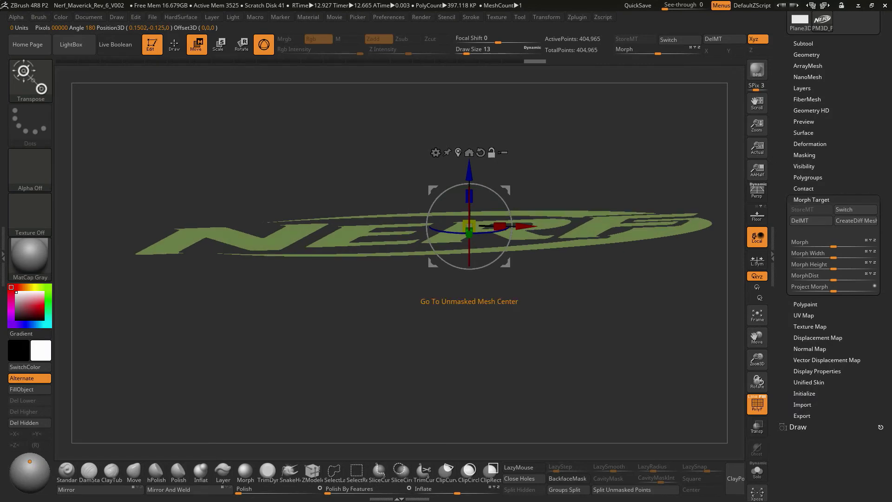
pyautogui.click(458, 153)
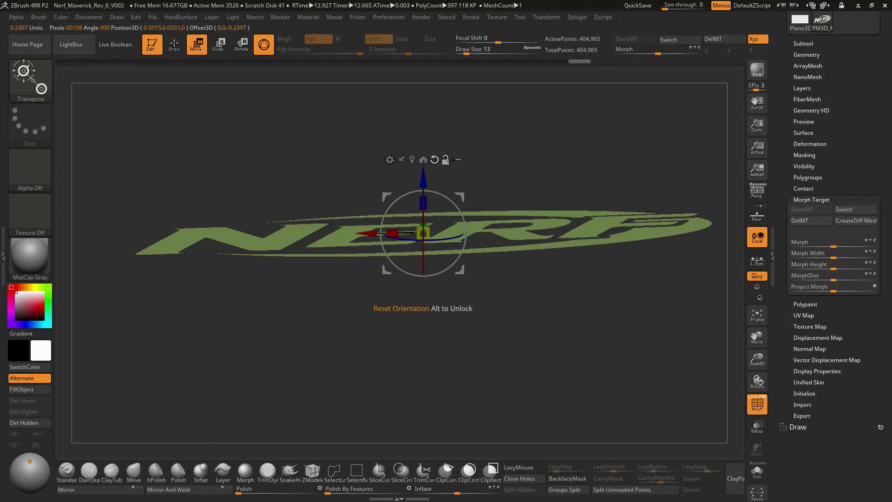
# - Move the logo mesh a short distance up along the gizmo's blue axis to set the extrusion thickness
pyautogui.moveTo(552, 279); pyautogui.dragTo(546, 251)
pyautogui.click(421, 178)
pyautogui.moveTo(422, 178); pyautogui.dragTo(425, 166)
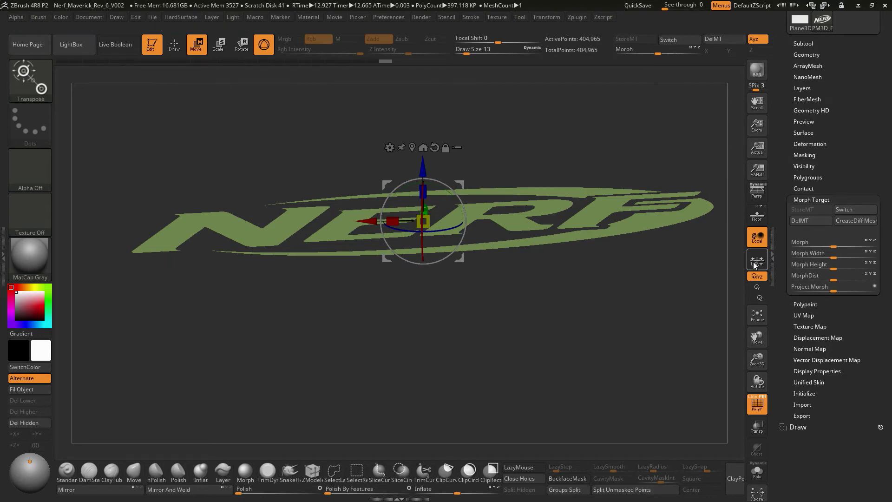
# - Compare the stored and moved logo positions by repeatedly switching the morph target, ending on the raised position
pyautogui.click(857, 210)
pyautogui.click(859, 210)
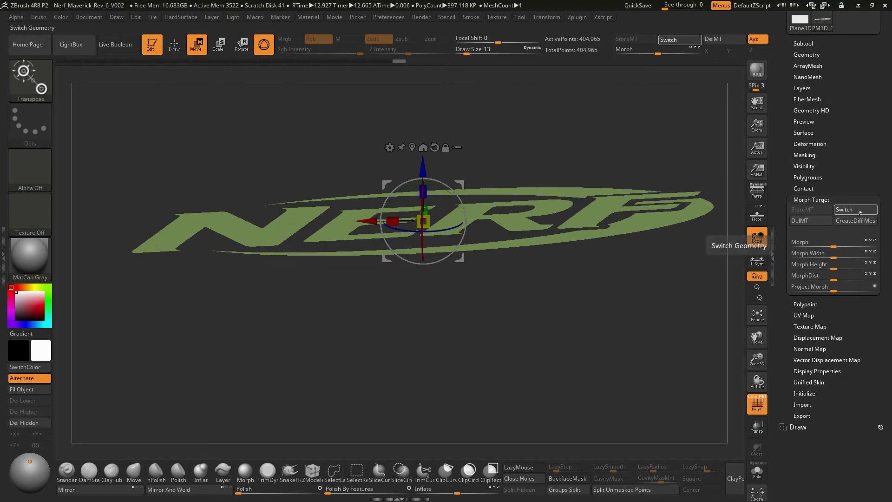
pyautogui.click(859, 210)
pyautogui.click(859, 210)
pyautogui.click(859, 210)
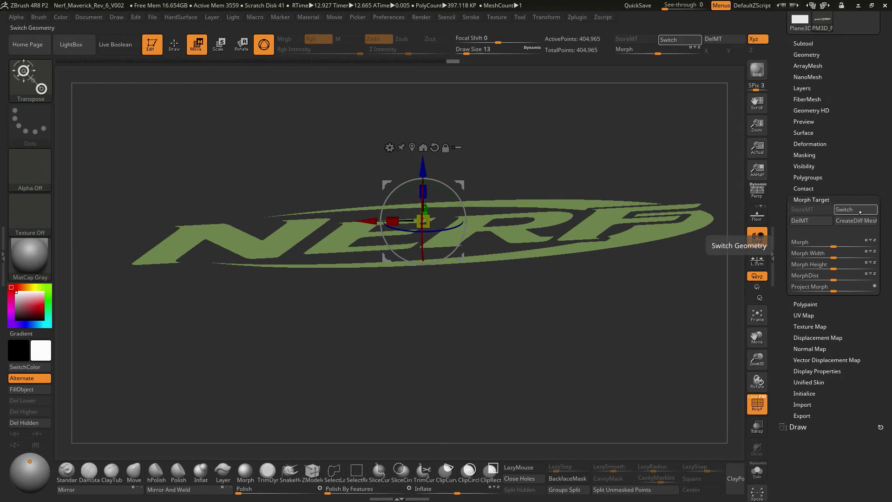
pyautogui.click(858, 210)
pyautogui.click(859, 210)
pyautogui.click(859, 210)
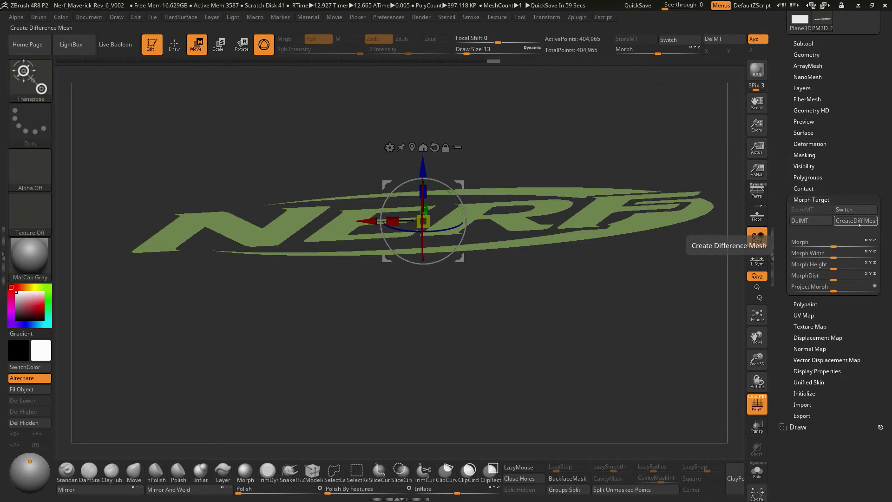
# - Create a difference mesh from the morph target and make the resulting thick NERF logo the active tool
pyautogui.click(859, 221)
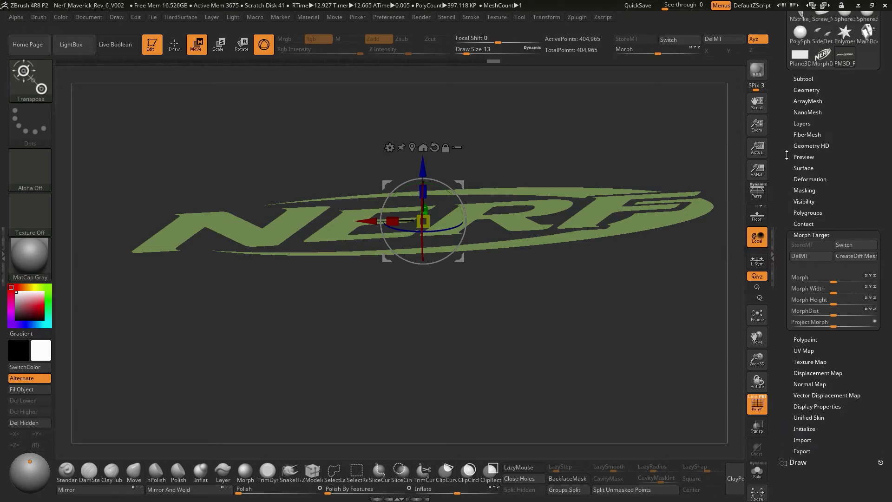
pyautogui.scroll(3, 786, 155)
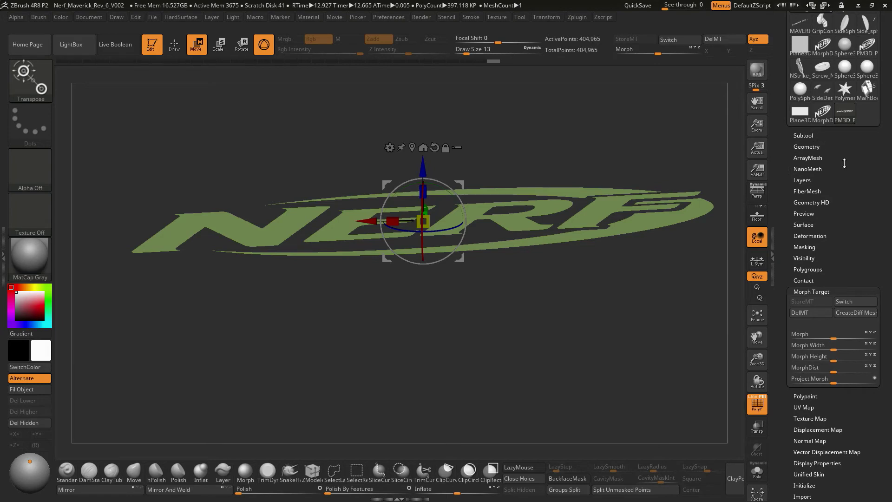
pyautogui.scroll(3, 844, 163)
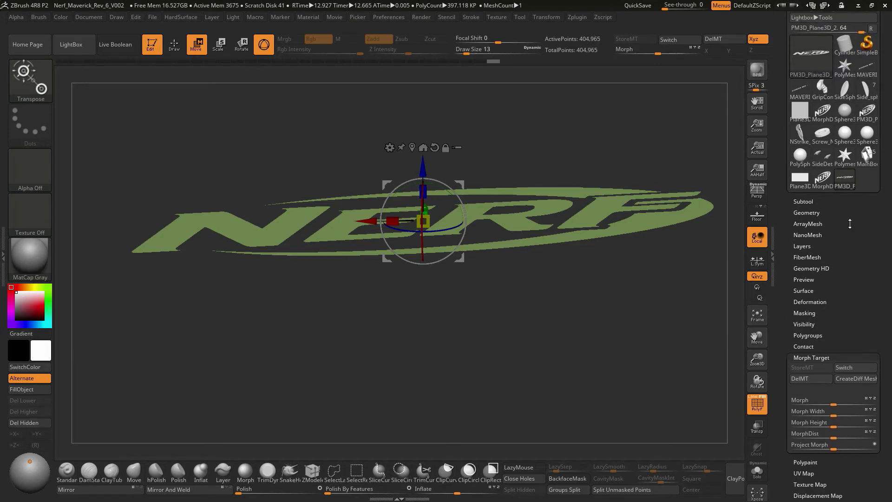
pyautogui.moveTo(826, 179)
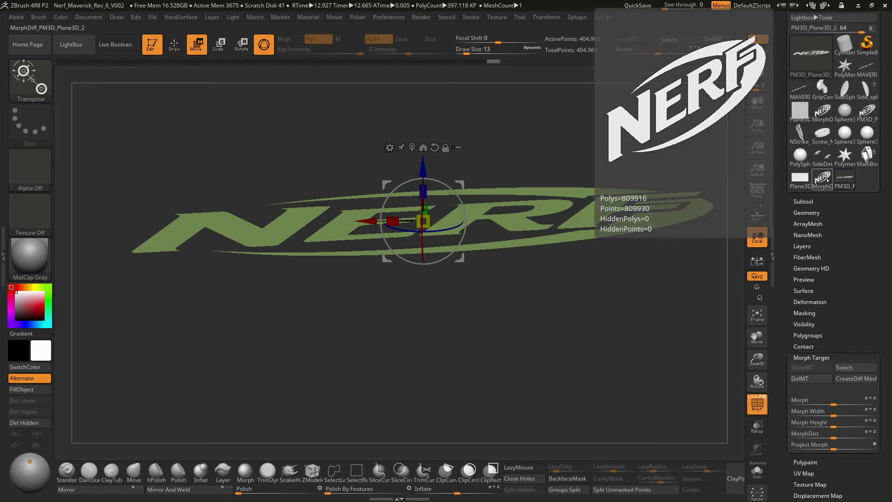
pyautogui.click(822, 180)
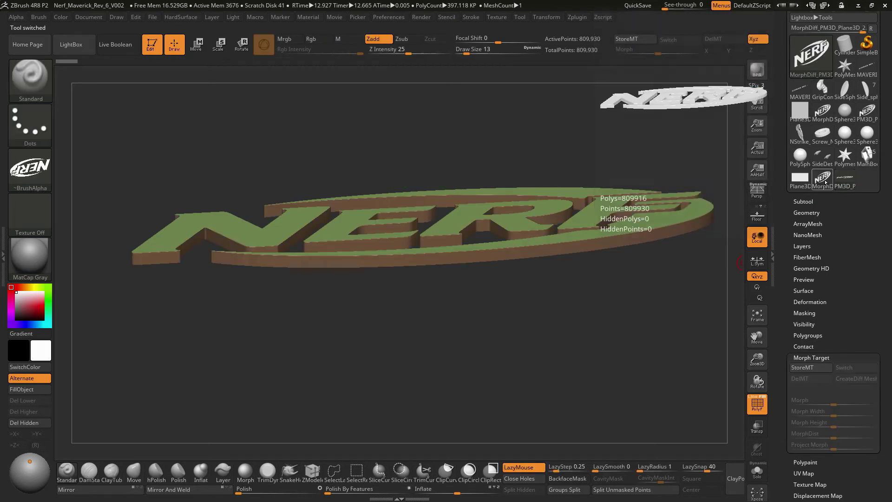
pyautogui.moveTo(670, 334); pyautogui.dragTo(778, 182)
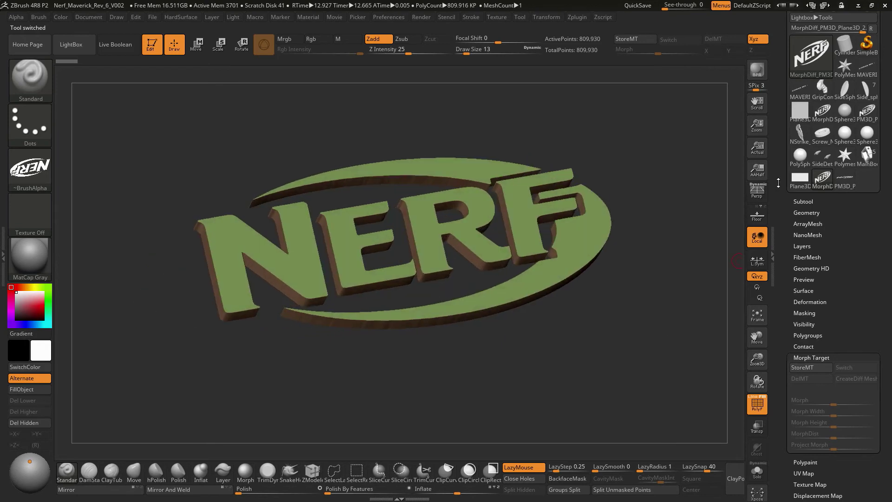
# - Examine the thick logo's side-wall topology with wireframe lines on, using perspective temporarily and finishing in an orthographic side view
pyautogui.click(758, 192)
pyautogui.moveTo(667, 259); pyautogui.dragTo(458, 318)
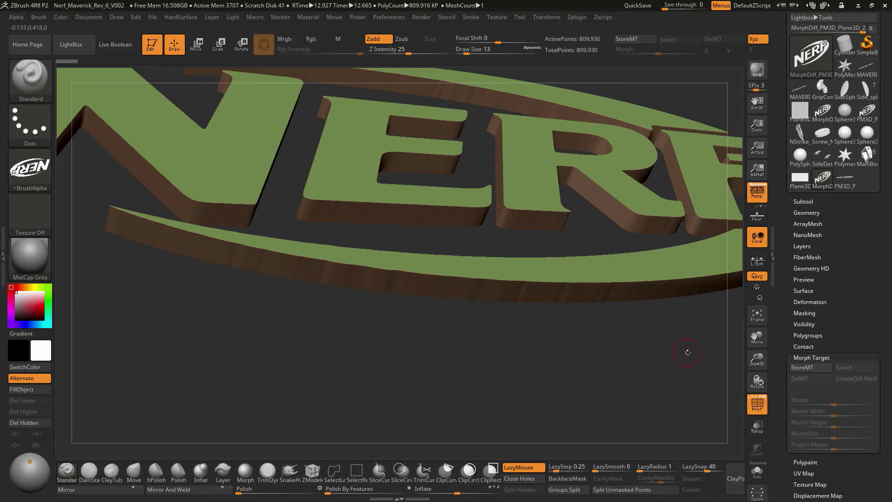
pyautogui.click(757, 407)
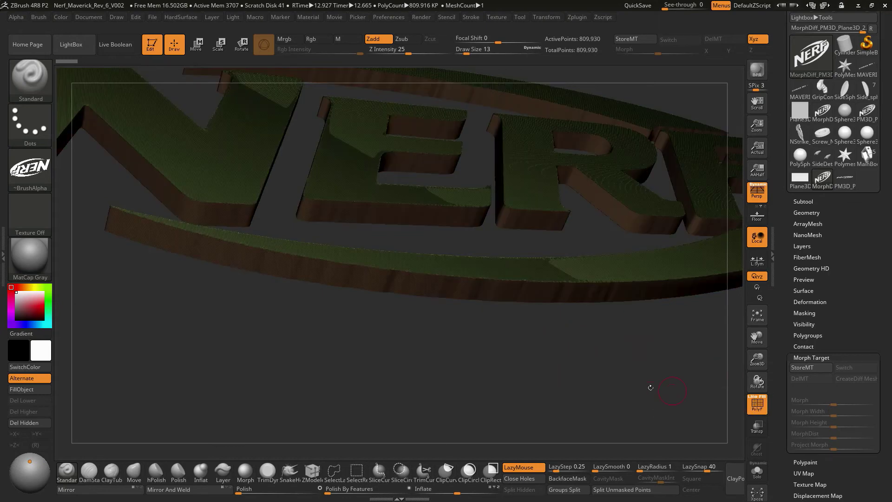
pyautogui.moveTo(647, 384)
pyautogui.mouseDown()
pyautogui.moveTo(610, 355)
pyautogui.moveTo(522, 369)
pyautogui.moveTo(623, 389)
pyautogui.moveTo(611, 375)
pyautogui.mouseUp()
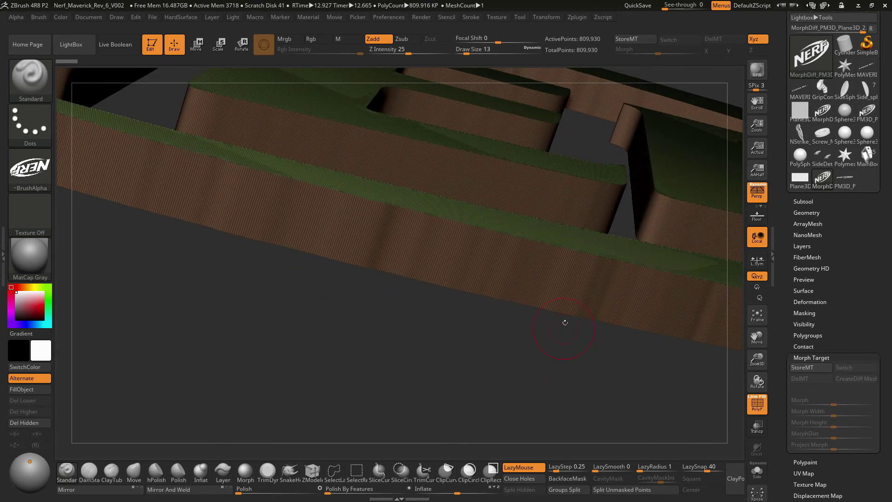
pyautogui.moveTo(565, 322); pyautogui.dragTo(598, 358)
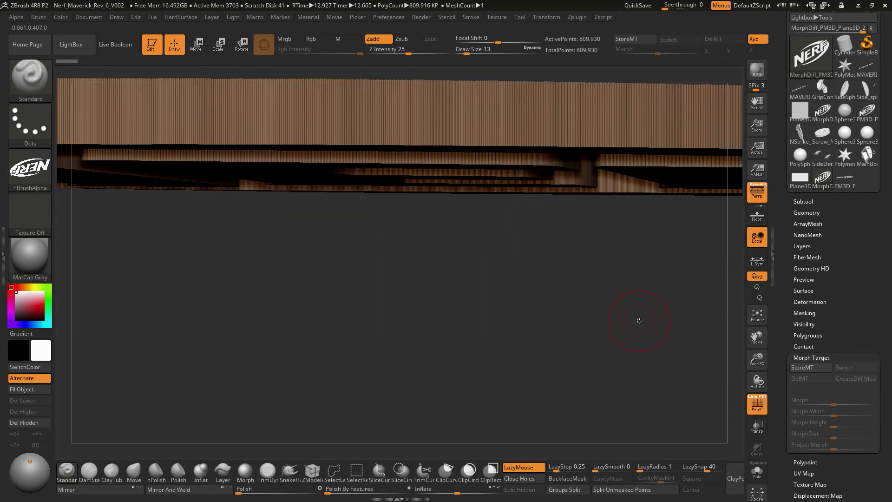
pyautogui.moveTo(623, 278)
pyautogui.mouseDown()
pyautogui.moveTo(620, 321)
pyautogui.moveTo(623, 288)
pyautogui.mouseUp()
pyautogui.press('p')
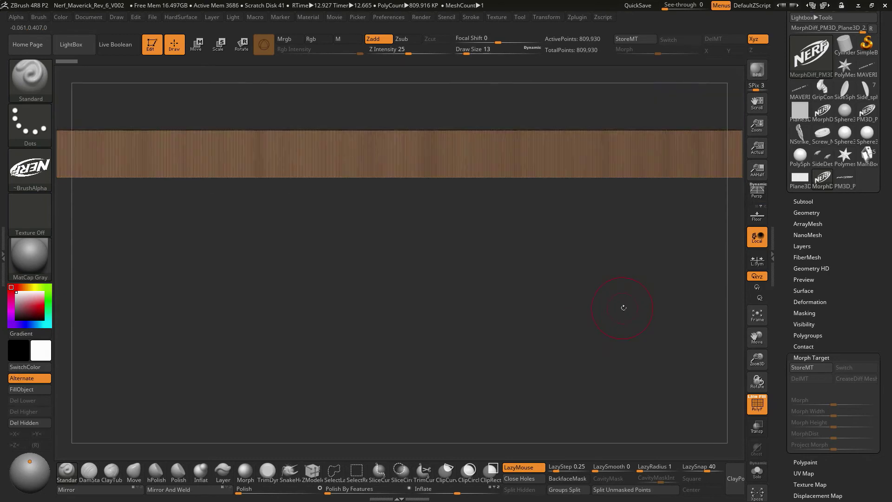
pyautogui.moveTo(651, 308); pyautogui.dragTo(567, 305)
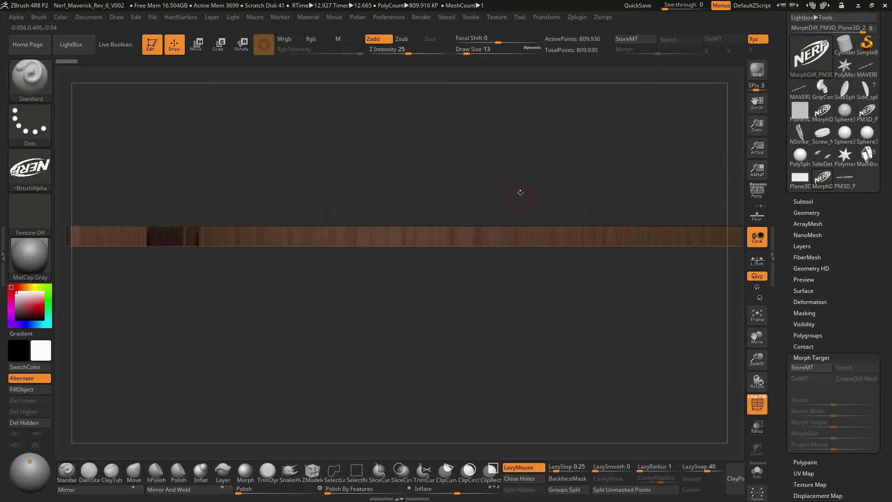
# - Hide the logo's front and back face polygroups so only the side walls remain visible
pyautogui.moveTo(520, 192); pyautogui.dragTo(521, 262)
pyautogui.keyDown('ctrl'); pyautogui.keyDown('shift'); pyautogui.click(522, 263); pyautogui.keyUp('shift'); pyautogui.keyUp('ctrl')
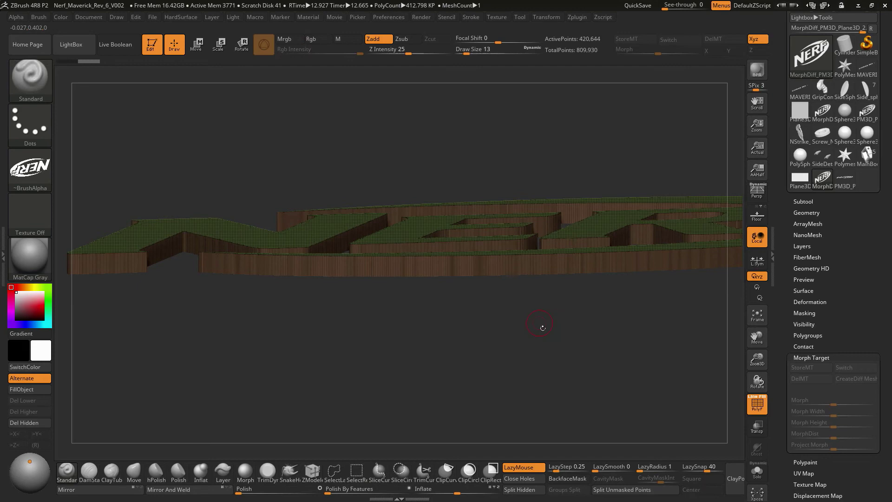
pyautogui.moveTo(543, 328); pyautogui.dragTo(496, 255)
pyautogui.keyDown('ctrl'); pyautogui.keyDown('shift'); pyautogui.click(436, 260); pyautogui.keyUp('shift'); pyautogui.keyUp('ctrl')
pyautogui.moveTo(437, 263); pyautogui.dragTo(585, 307)
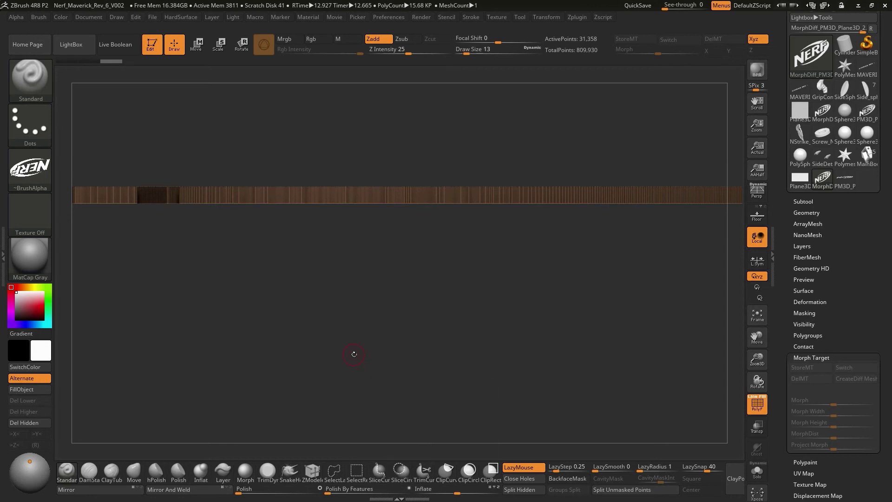
# - Use SliceCurve to cut three straight lengthwise slices along the visible side walls, near both edges and between them
pyautogui.hotkey('ctrl', 'shift')
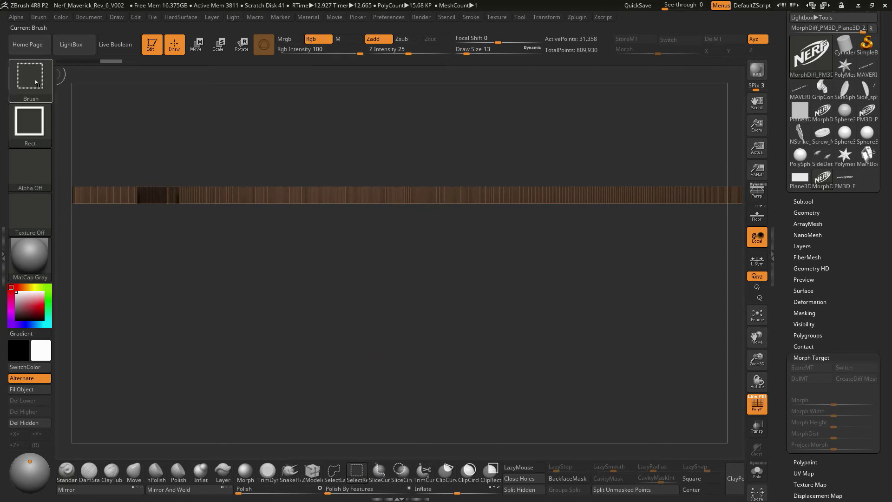
pyautogui.click(36, 83)
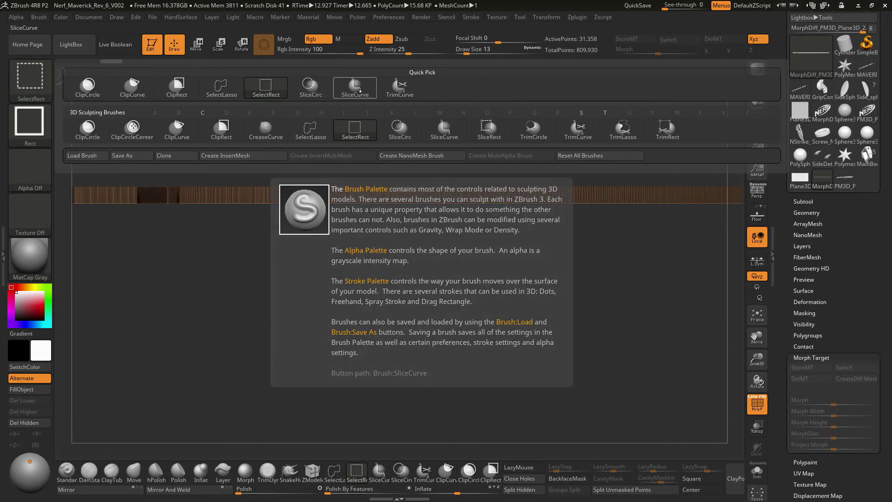
pyautogui.click(360, 90)
pyautogui.moveTo(456, 267)
pyautogui.mouseDown()
pyautogui.moveTo(583, 273)
pyautogui.moveTo(541, 296)
pyautogui.moveTo(561, 306)
pyautogui.mouseUp()
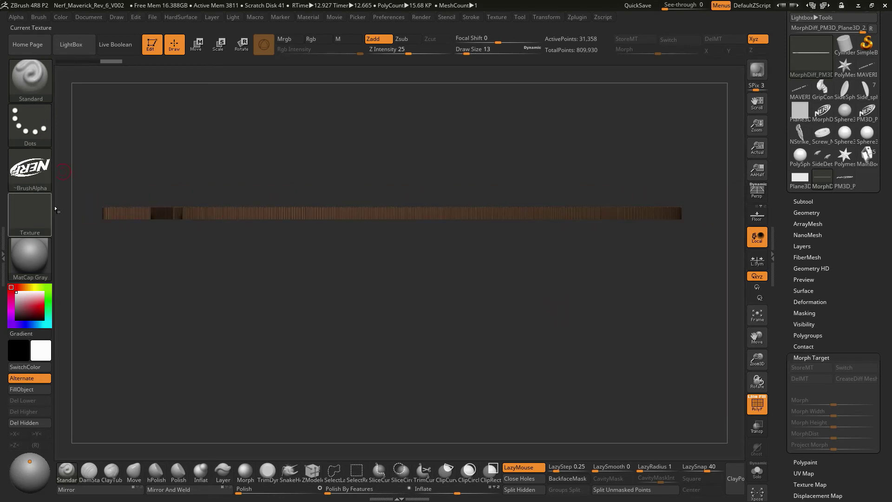
pyautogui.moveTo(85, 209)
pyautogui.keyDown('ctrl'); pyautogui.keyDown('shift'); pyautogui.mouseDown()
pyautogui.moveTo(714, 255)
pyautogui.moveTo(742, 209)
pyautogui.moveTo(736, 227)
pyautogui.mouseUp(); pyautogui.keyUp('shift'); pyautogui.keyUp('ctrl')
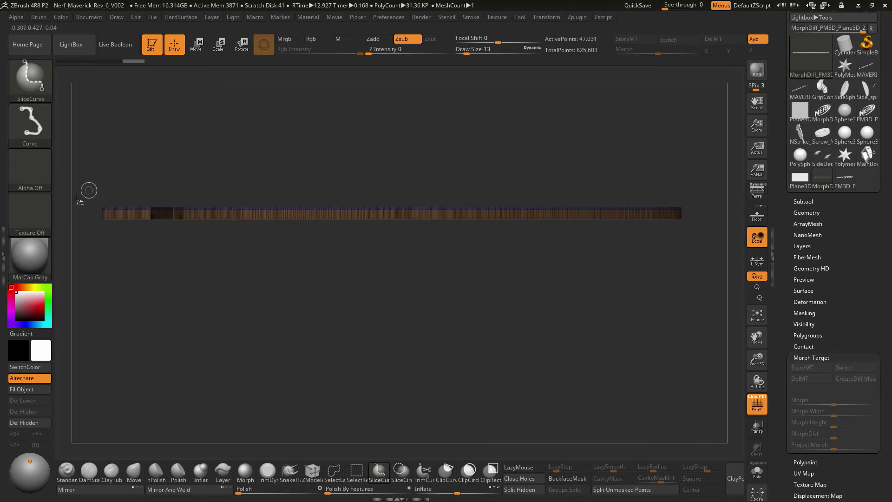
pyautogui.keyDown('ctrl'); pyautogui.keyDown('shift'); pyautogui.moveTo(91, 211); pyautogui.dragTo(610, 215); pyautogui.keyUp('shift'); pyautogui.keyUp('ctrl')
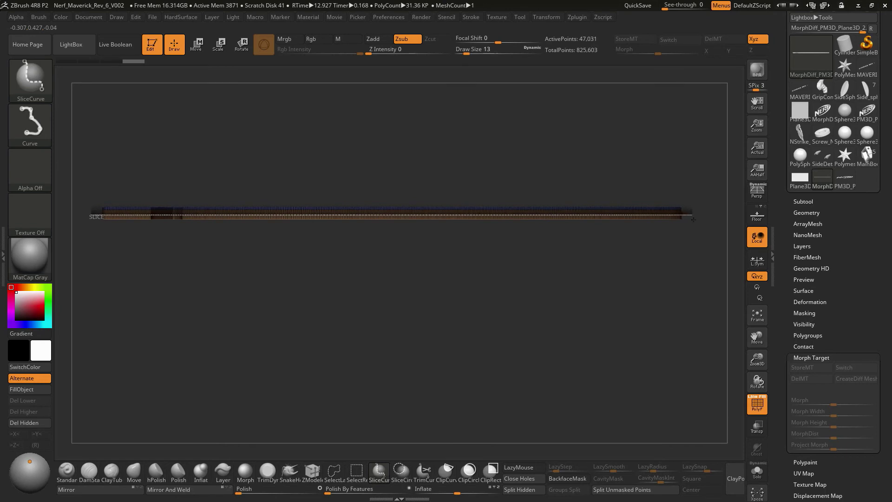
pyautogui.keyDown('ctrl'); pyautogui.keyDown('shift'); pyautogui.moveTo(694, 219); pyautogui.dragTo(693, 222); pyautogui.keyUp('shift'); pyautogui.keyUp('ctrl')
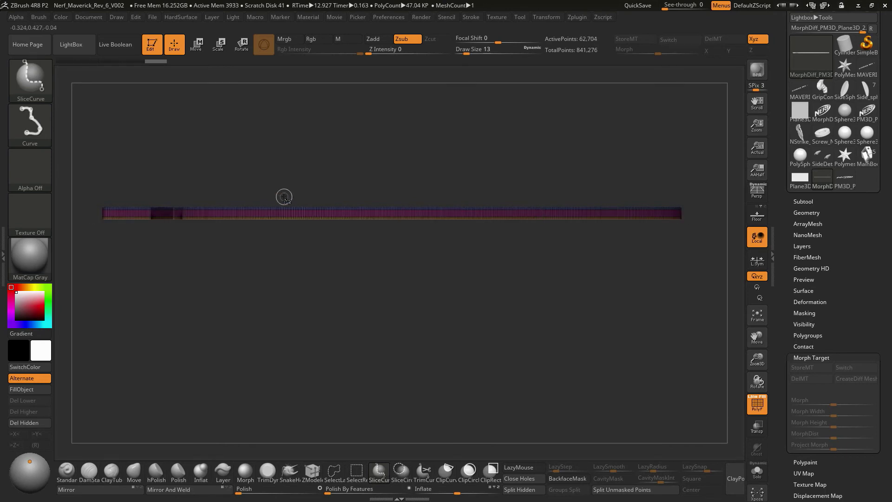
pyautogui.moveTo(89, 211)
pyautogui.keyDown('ctrl'); pyautogui.keyDown('shift'); pyautogui.mouseDown()
pyautogui.moveTo(364, 233)
pyautogui.moveTo(634, 216)
pyautogui.moveTo(604, 205)
pyautogui.moveTo(579, 225)
pyautogui.moveTo(710, 235)
pyautogui.mouseUp(); pyautogui.keyUp('shift'); pyautogui.keyUp('ctrl')
# - Merge the sliced side-wall strips into a single polygroup and unhide the rest of the logo
pyautogui.moveTo(223, 258); pyautogui.dragTo(427, 302)
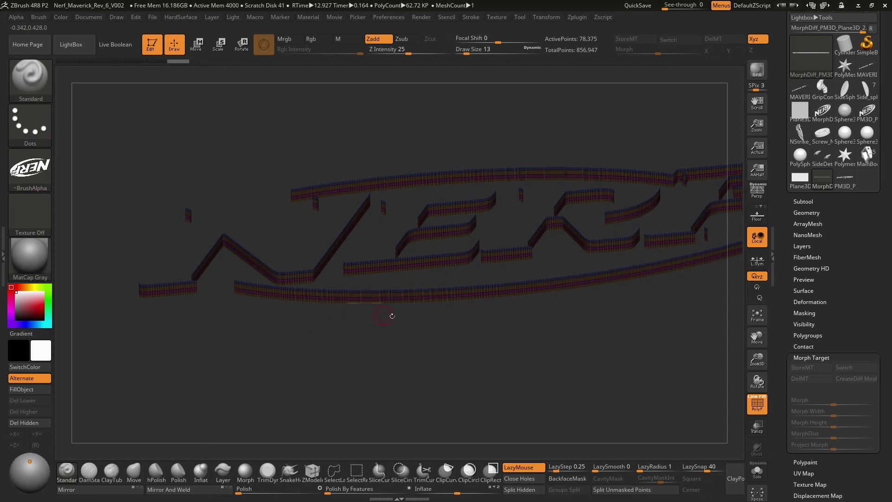
pyautogui.press('ctrl')
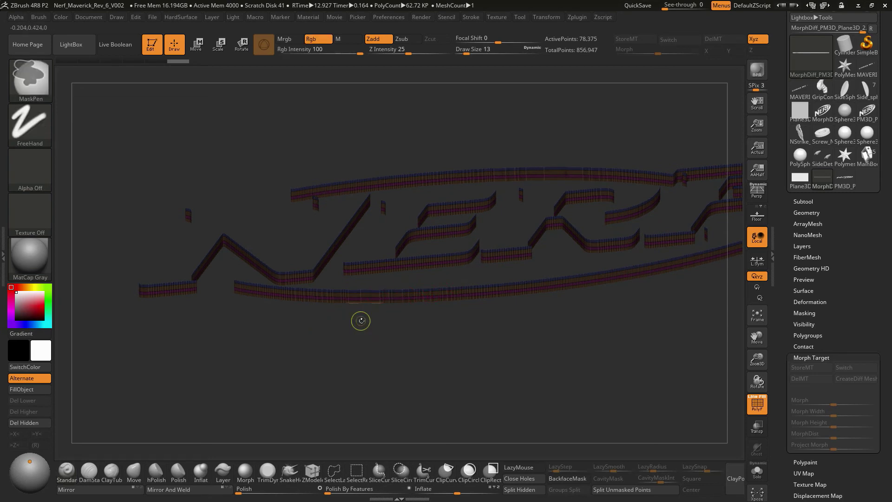
pyautogui.keyDown('ctrl'); pyautogui.click(361, 320); pyautogui.keyUp('ctrl')
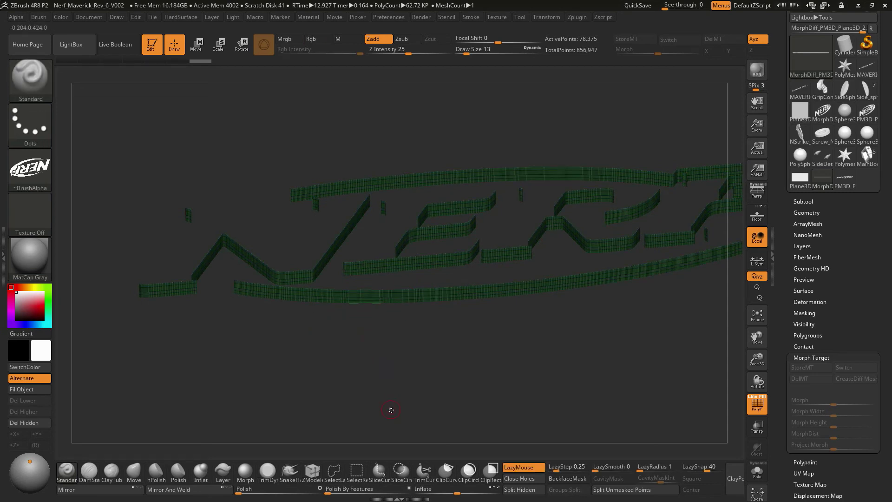
pyautogui.hotkey('ctrl', 'shift')
pyautogui.press('ctrl')
pyautogui.keyDown('ctrl'); pyautogui.keyDown('shift'); pyautogui.click(352, 376); pyautogui.keyUp('shift'); pyautogui.keyUp('ctrl')
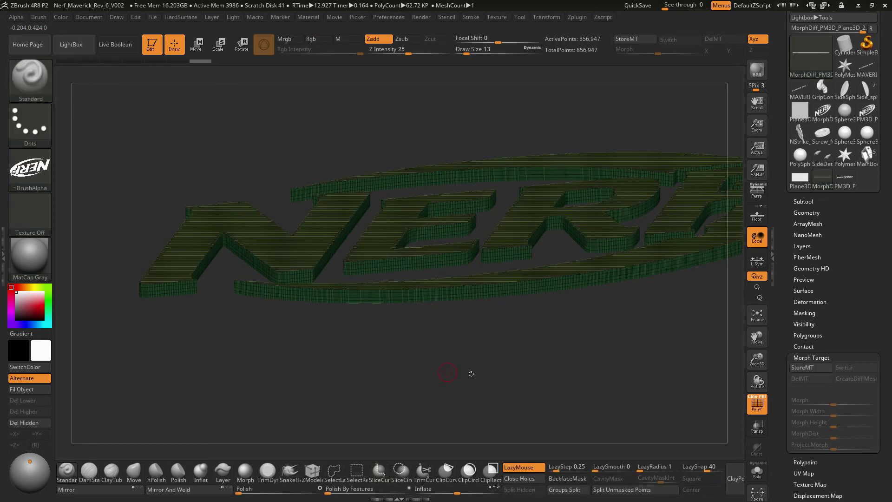
# - With the wireframe lines turned off, isolate and mask the side-wall polygroup, restoring the full logo's visibility
pyautogui.click(757, 404)
pyautogui.keyDown('alt'); pyautogui.moveTo(659, 372); pyautogui.dragTo(535, 338); pyautogui.keyUp('alt')
pyautogui.keyDown('ctrl'); pyautogui.keyDown('shift'); pyautogui.click(446, 290); pyautogui.keyUp('shift'); pyautogui.keyUp('ctrl')
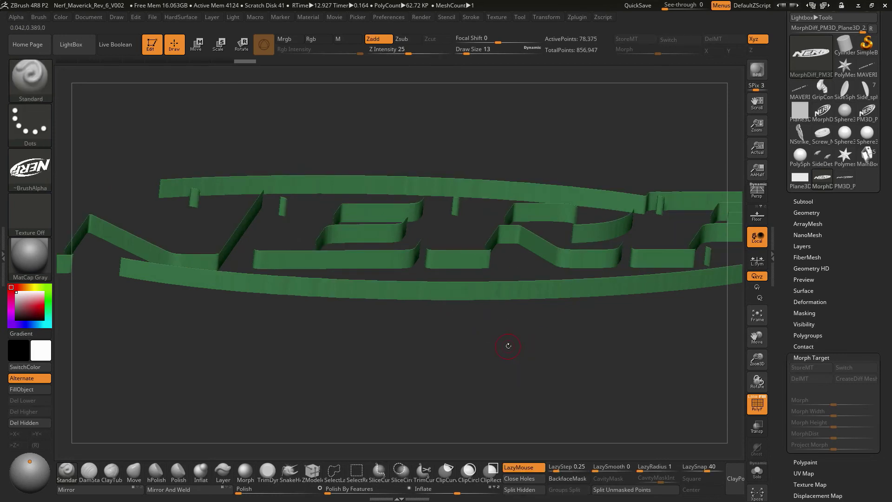
pyautogui.press('ctrl')
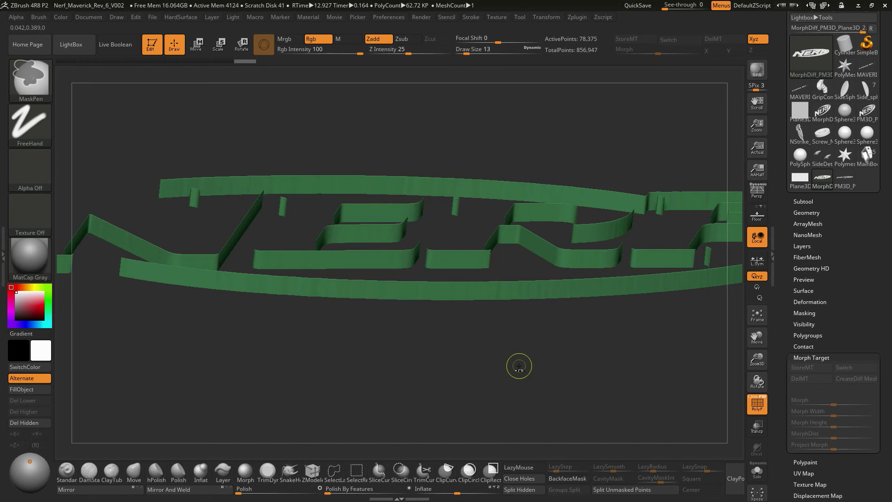
pyautogui.keyDown('ctrl'); pyautogui.click(519, 364); pyautogui.keyUp('ctrl')
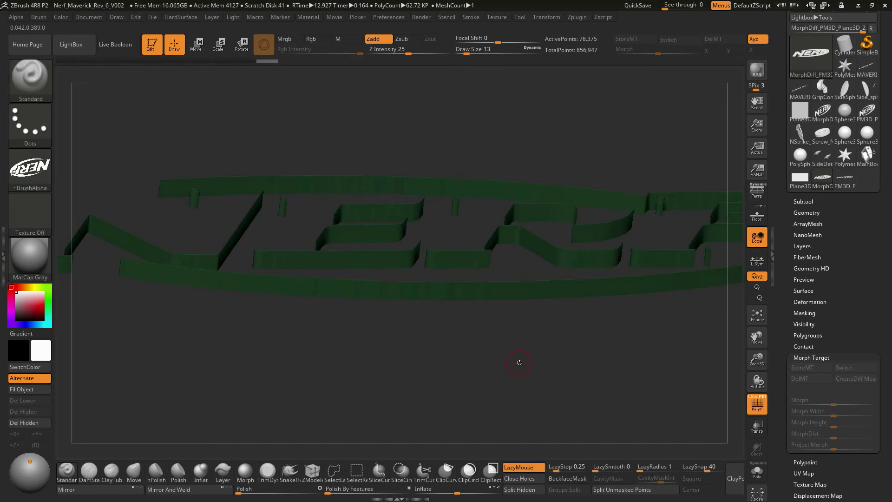
pyautogui.hotkey('ctrl', 'shift')
pyautogui.keyDown('ctrl'); pyautogui.keyDown('shift'); pyautogui.click(521, 359); pyautogui.keyUp('shift'); pyautogui.keyUp('ctrl')
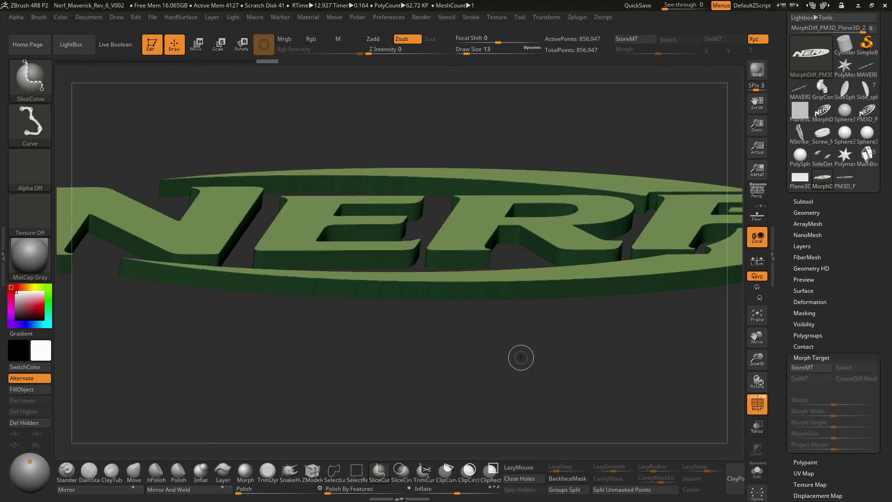
# - Blur the side-wall mask and invert it so the logo's front and back faces are masked instead
pyautogui.moveTo(530, 348); pyautogui.dragTo(546, 357)
pyautogui.press('ctrl')
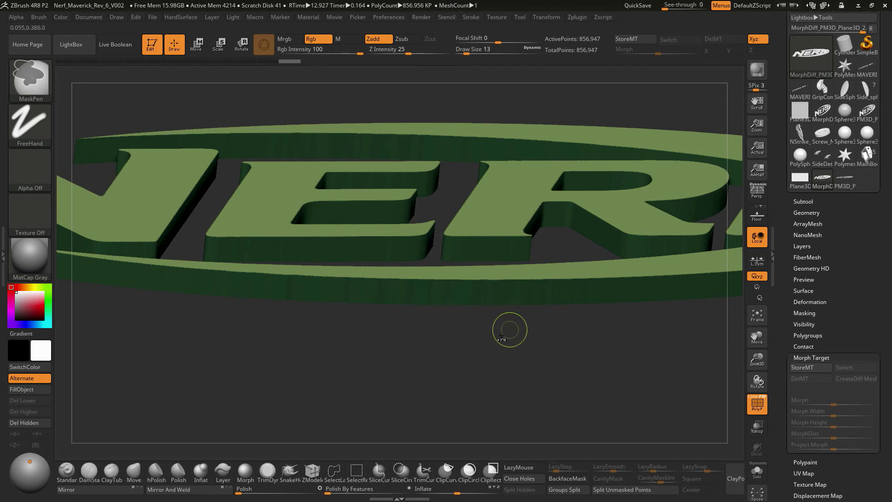
pyautogui.moveTo(473, 319); pyautogui.dragTo(238, 286)
pyautogui.moveTo(520, 291); pyautogui.dragTo(433, 294)
pyautogui.moveTo(447, 348); pyautogui.dragTo(301, 286)
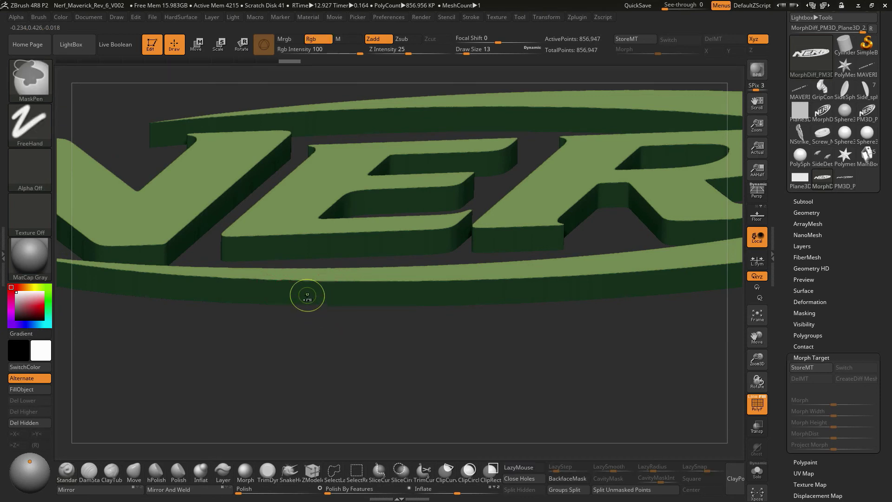
pyautogui.keyDown('ctrl'); pyautogui.click(308, 294); pyautogui.keyUp('ctrl')
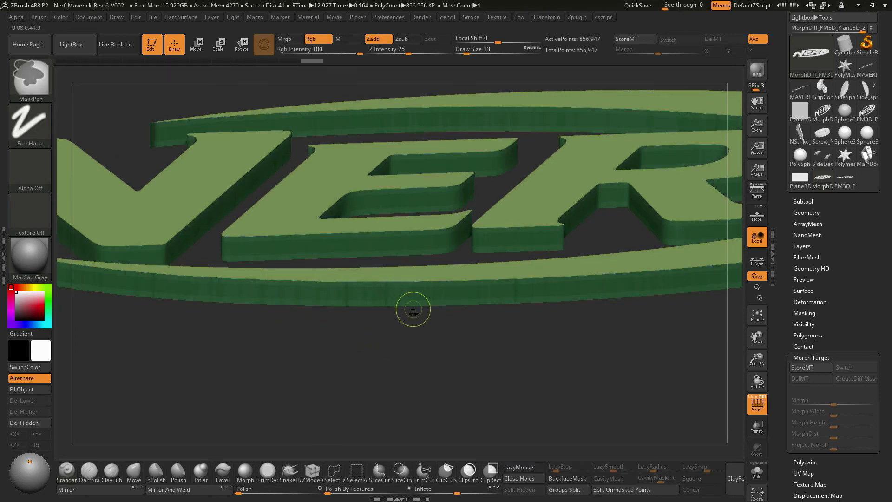
pyautogui.keyDown('ctrl'); pyautogui.click(448, 316); pyautogui.keyUp('ctrl')
pyautogui.moveTo(502, 353); pyautogui.dragTo(505, 367)
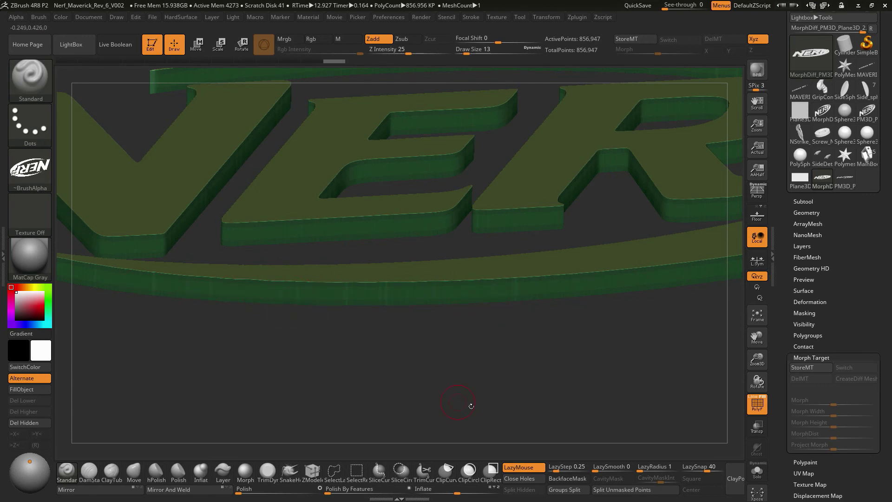
# - Switch Polish By Features to its open-circle mode and apply it repeatedly to the unmasked side walls, using a strength of 20
pyautogui.scroll(-5, 794, 284)
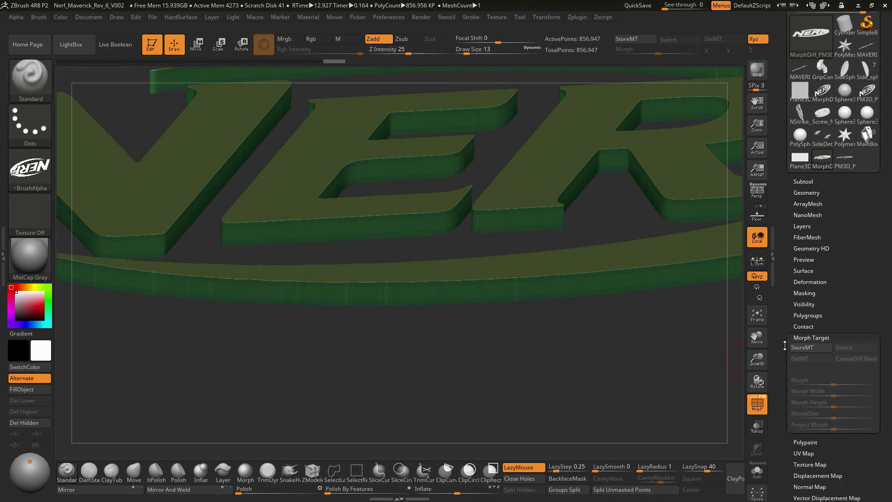
pyautogui.scroll(5, 794, 285)
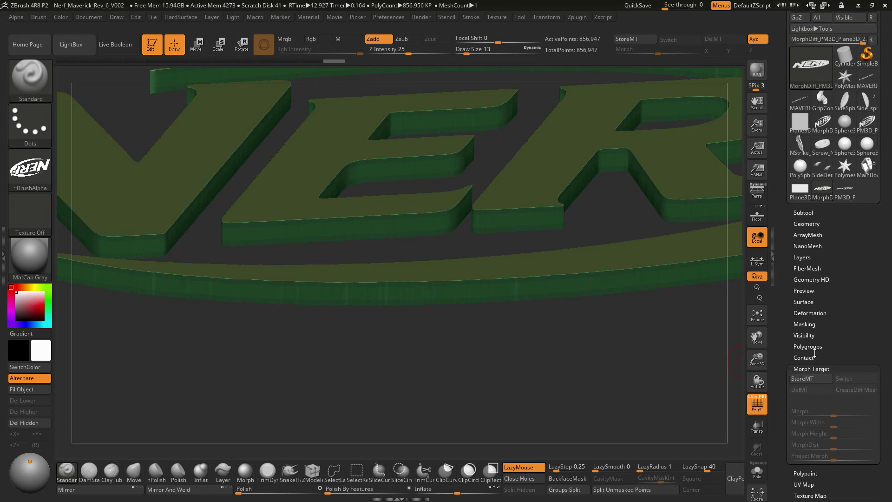
pyautogui.click(811, 313)
pyautogui.scroll(-3, 853, 282)
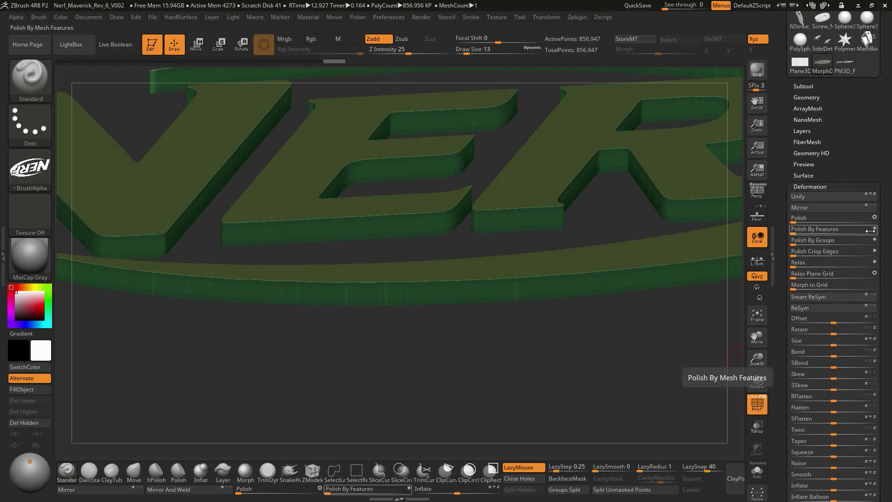
pyautogui.click(800, 229)
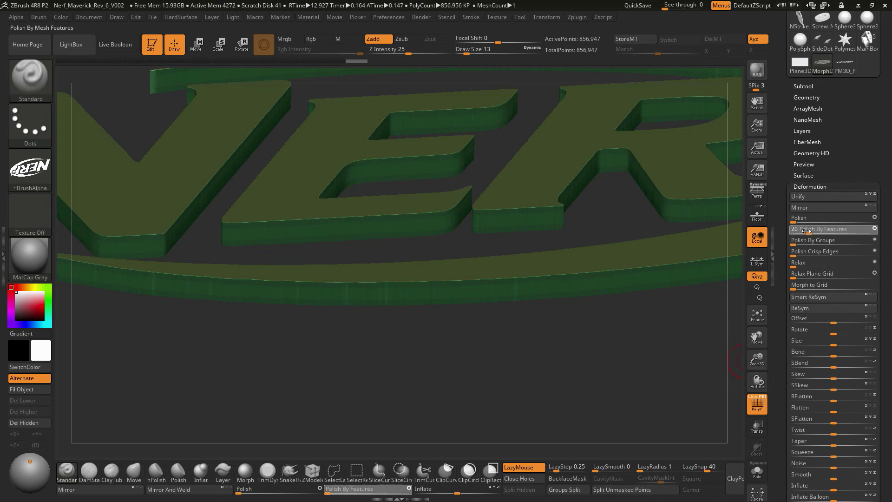
pyautogui.click(799, 229)
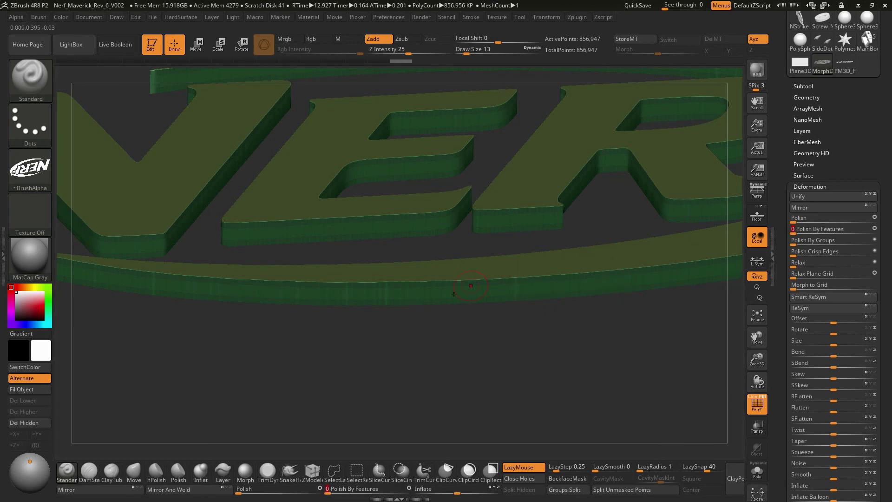
# - Soften the face mask's edges, apply Polish By Features again, and clear the mask from the logo
pyautogui.press('ctrl')
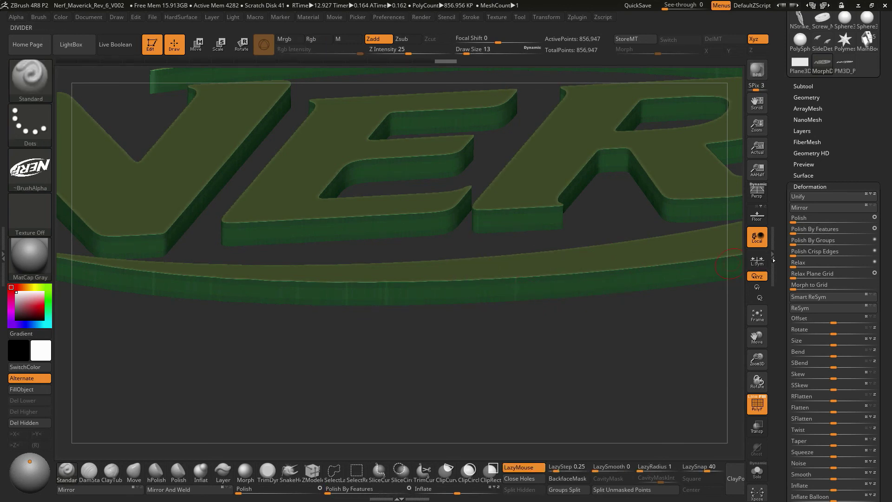
pyautogui.click(804, 227)
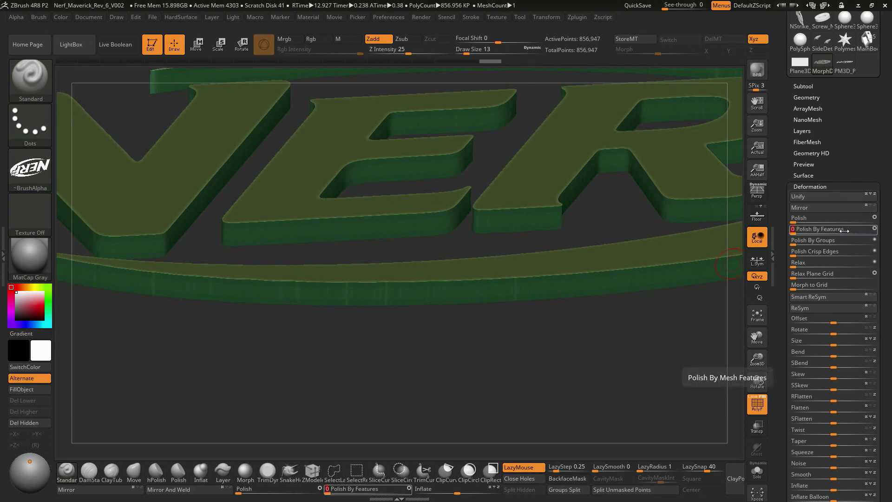
pyautogui.hotkey('ctrl', 'z')
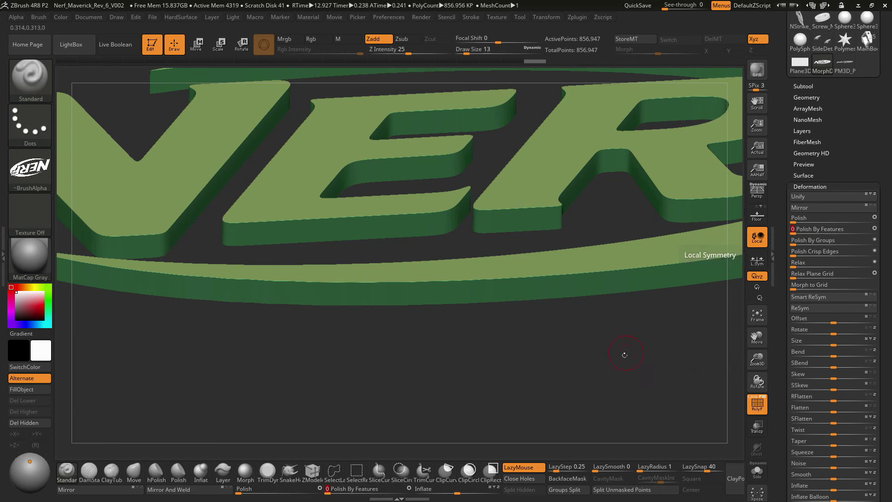
# - Try a strong Polish By Features pass on the whole unmasked logo
pyautogui.moveTo(670, 377); pyautogui.dragTo(622, 322)
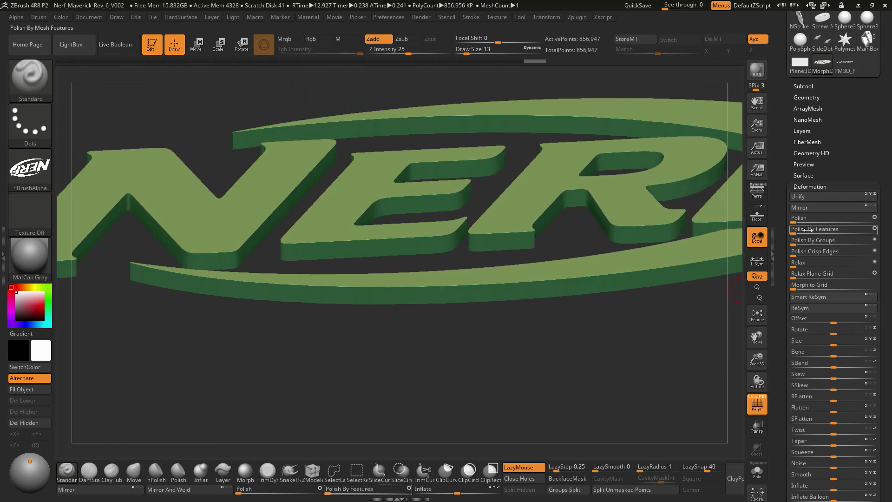
pyautogui.moveTo(800, 229); pyautogui.dragTo(864, 225)
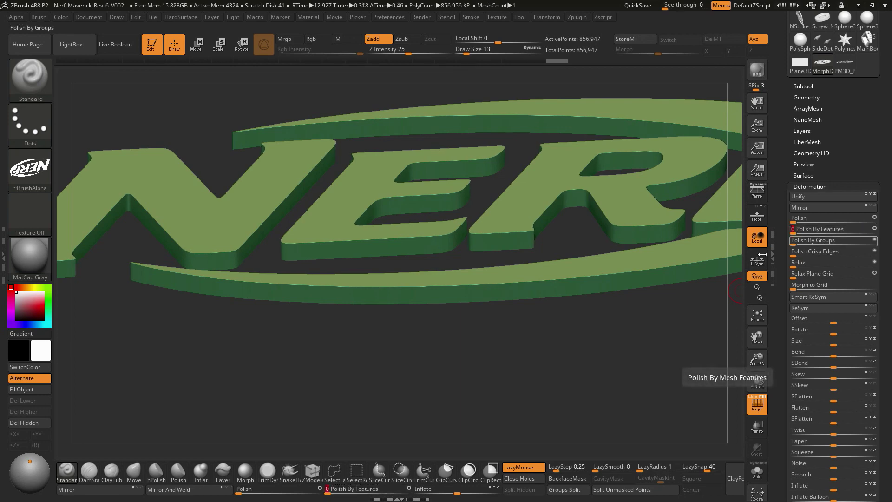
# - Examine the complete polished logo's edges and side walls from several angles with perspective turned on
pyautogui.moveTo(526, 296); pyautogui.dragTo(631, 362)
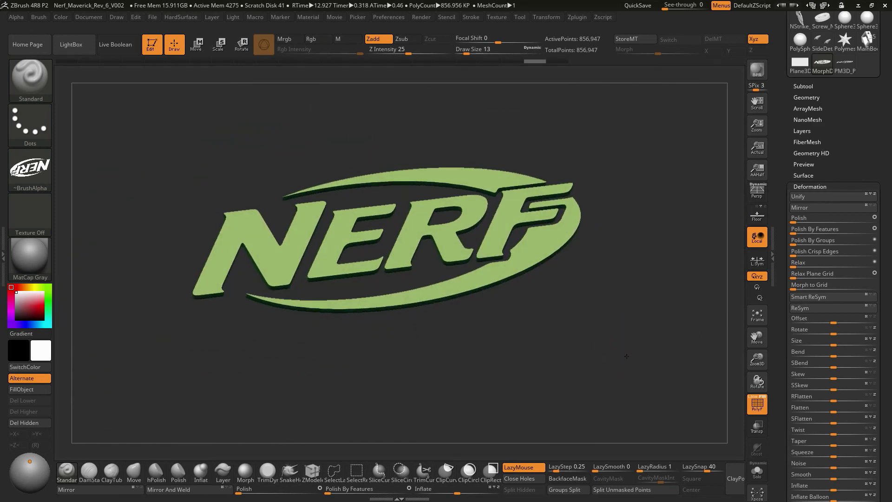
pyautogui.click(757, 190)
pyautogui.moveTo(618, 312)
pyautogui.mouseDown()
pyautogui.moveTo(599, 319)
pyautogui.moveTo(628, 337)
pyautogui.mouseUp()
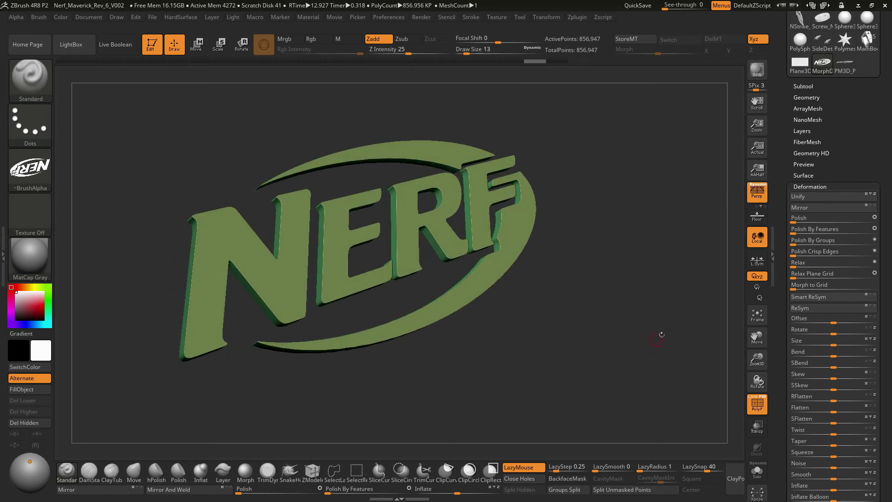
pyautogui.moveTo(671, 300); pyautogui.dragTo(671, 311)
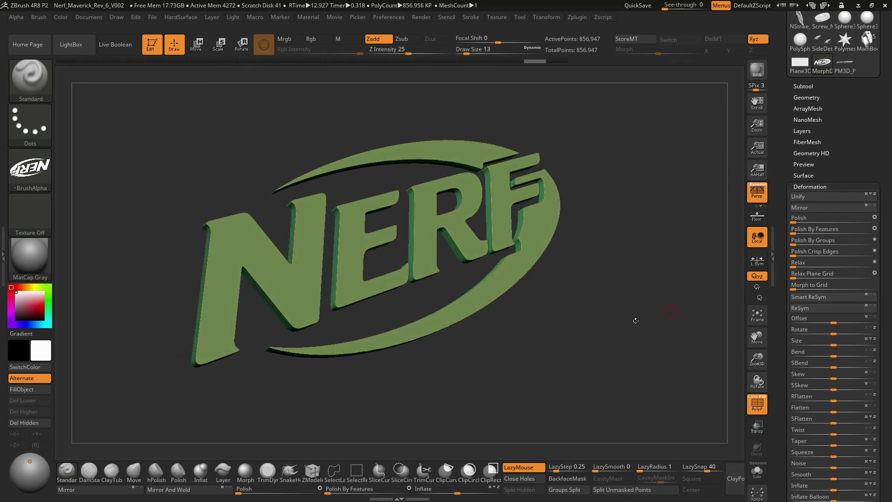